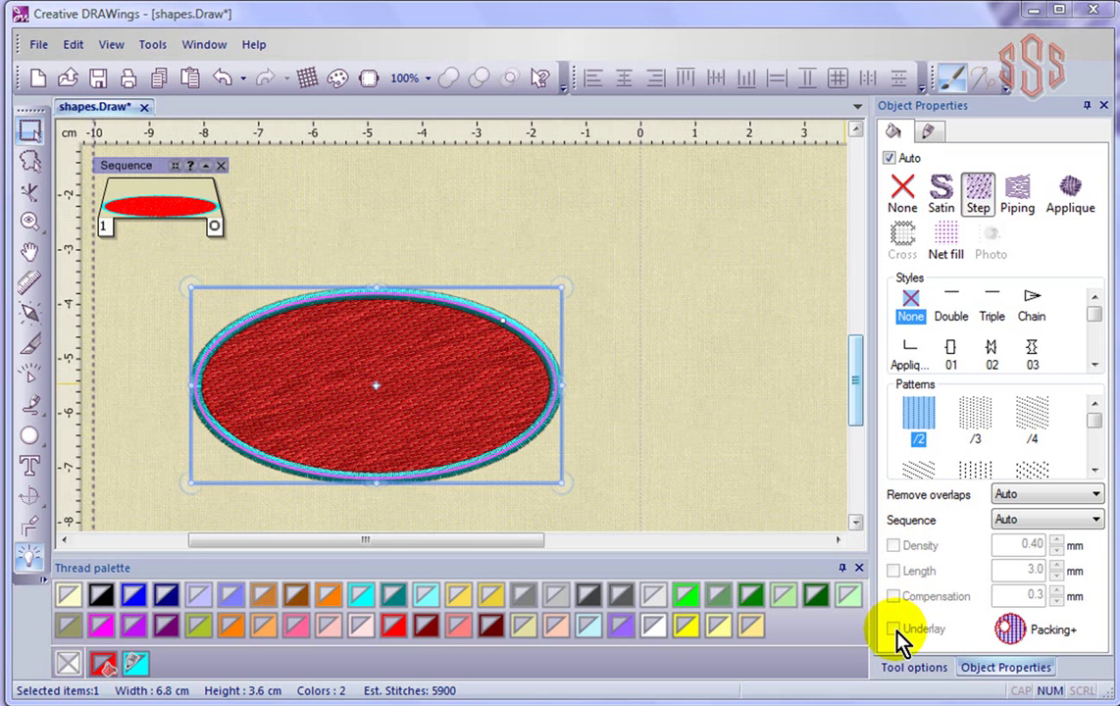
Change the ellipse's step fill from pattern /2 to pattern /3, with Auto turned off
click(412, 368)
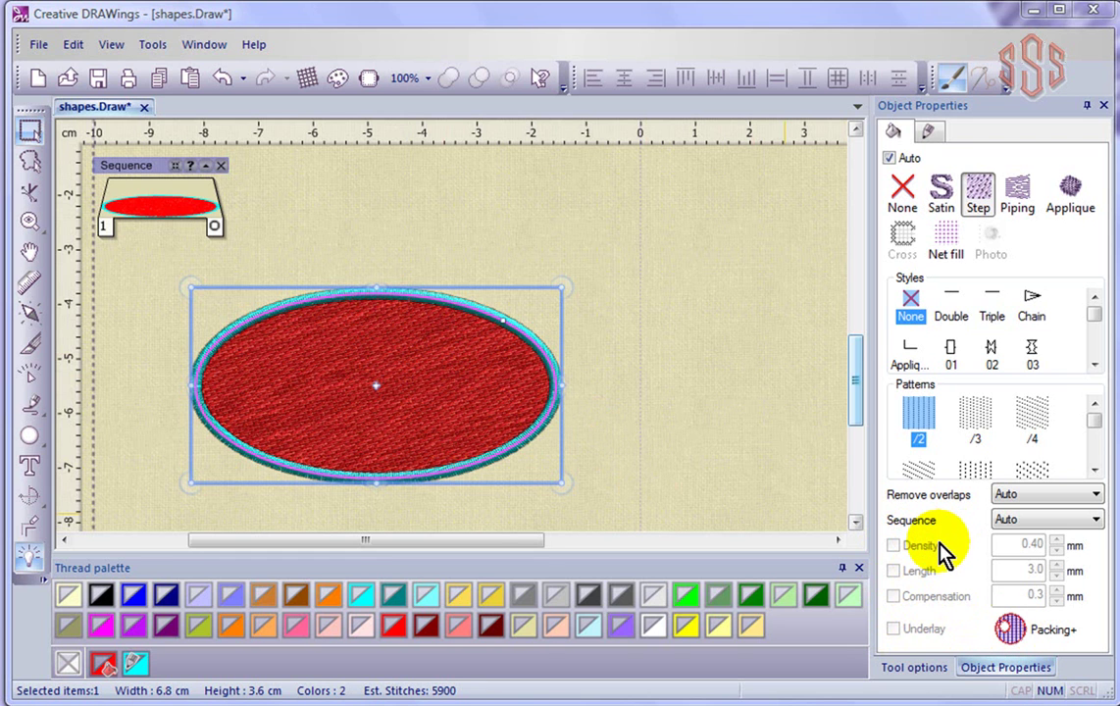
click(498, 359)
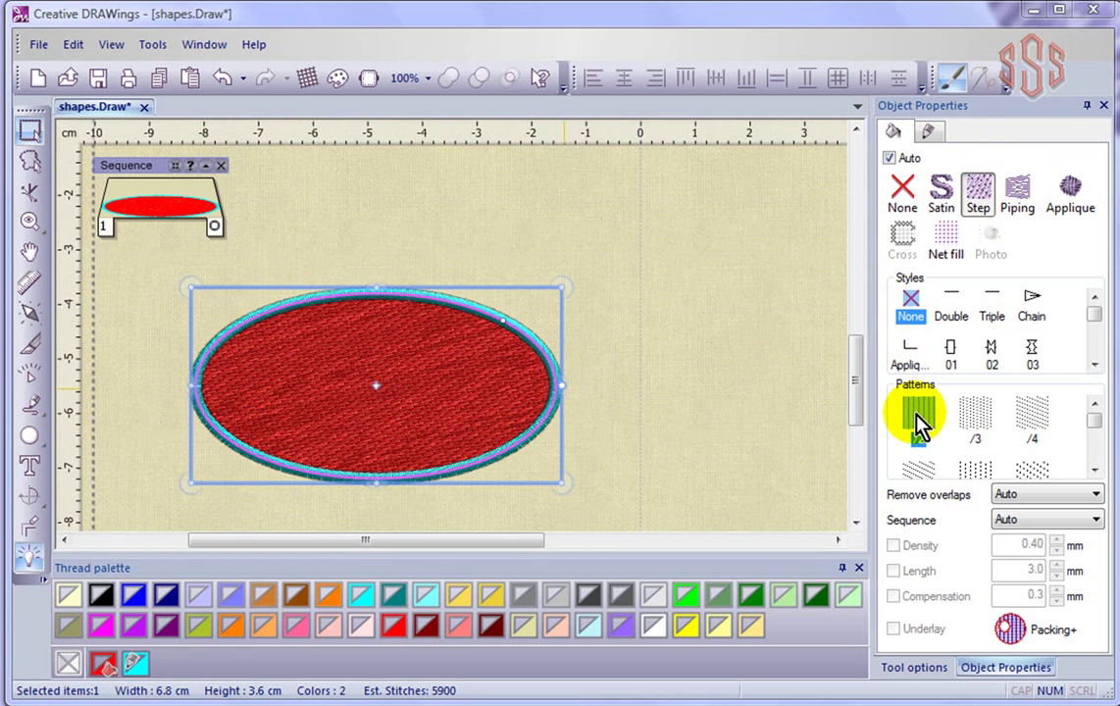
click(981, 420)
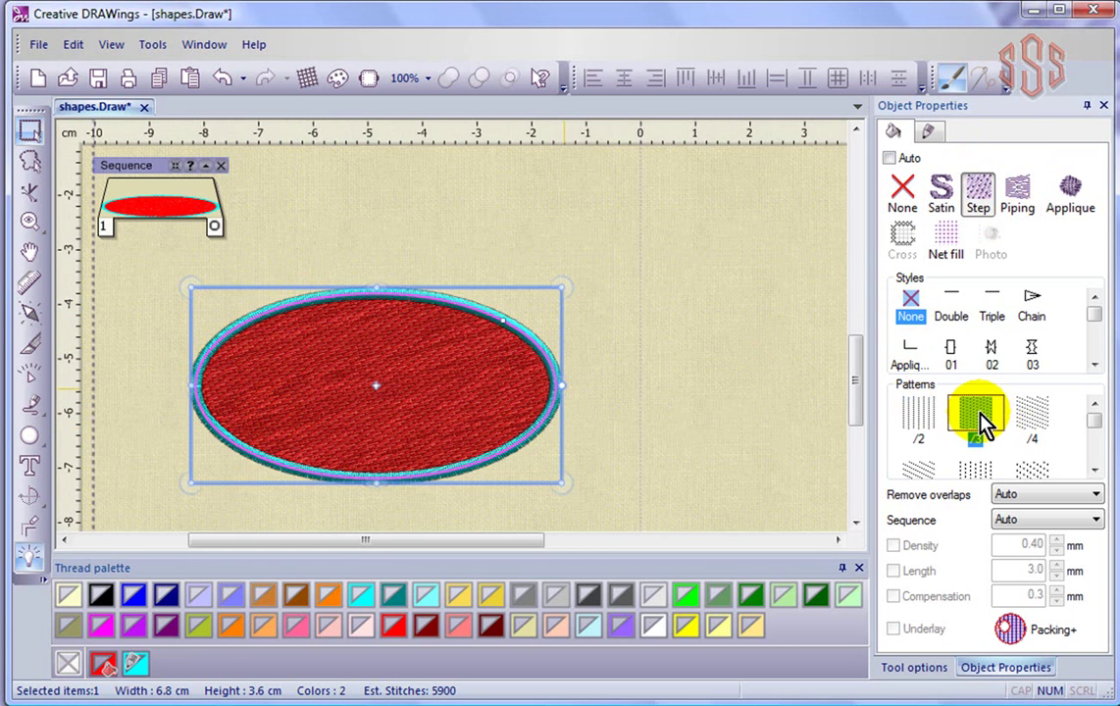
Apply step fill pattern /4 to the ellipse and start a slow redraw stitch-out
click(1037, 416)
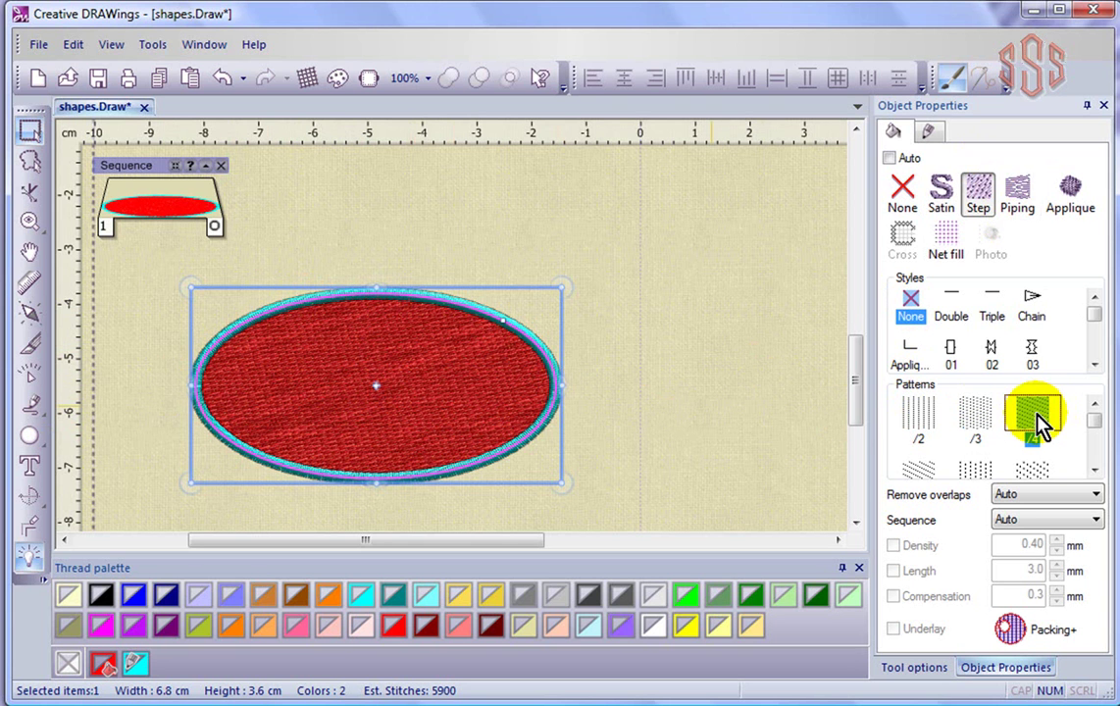
click(29, 379)
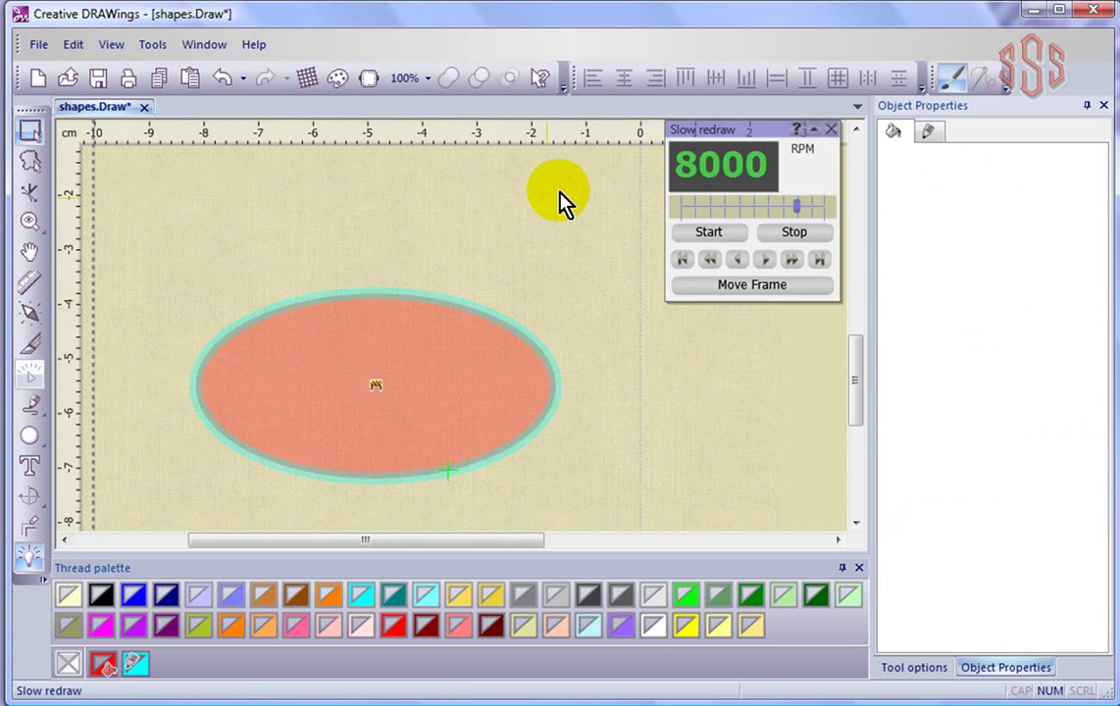
click(711, 233)
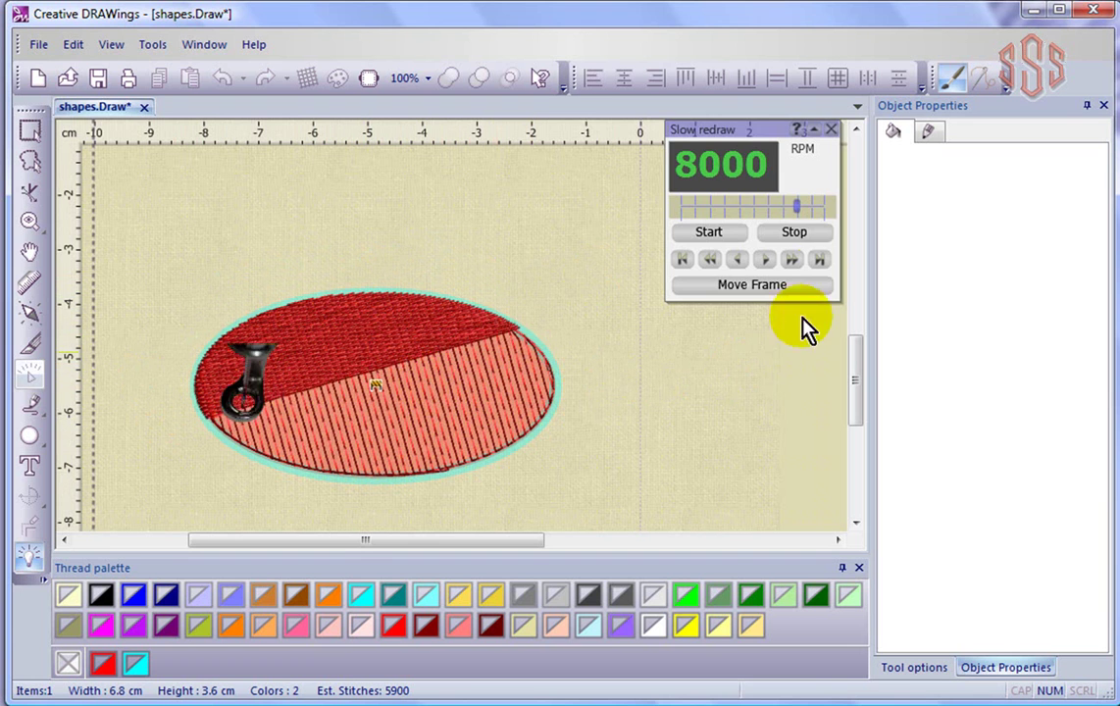
Close the Slow redraw stitch-out preview
click(831, 131)
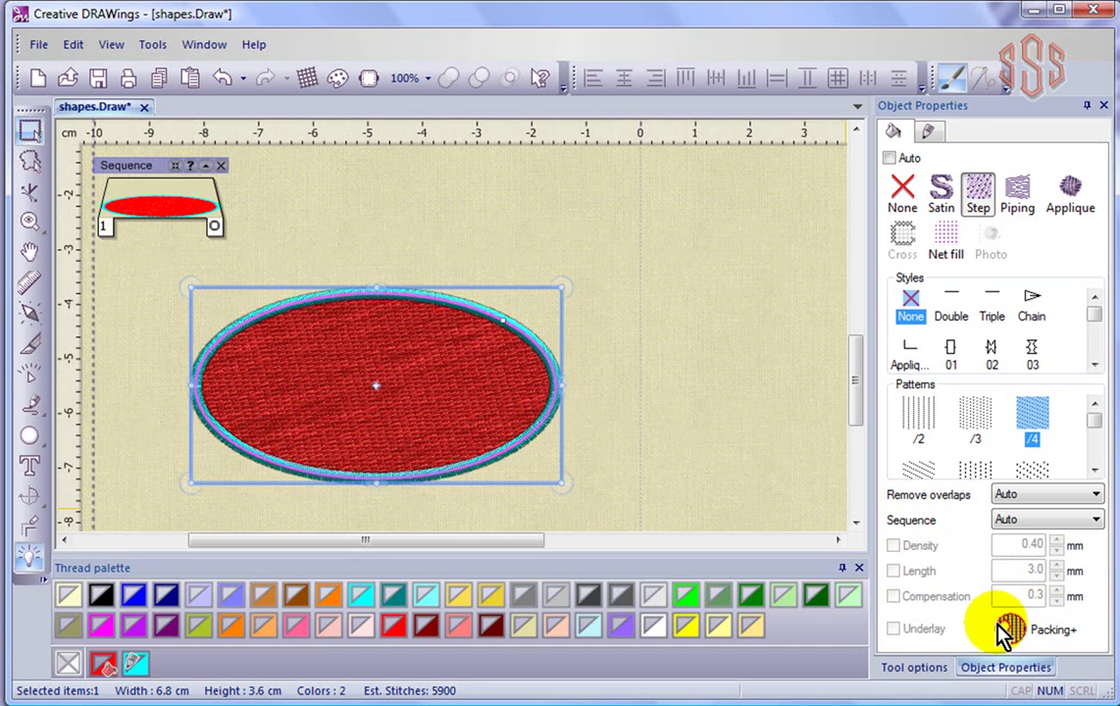
Preview Cordoury and Cotton fabrics, cancel without applying, then enter What's This help mode
click(307, 79)
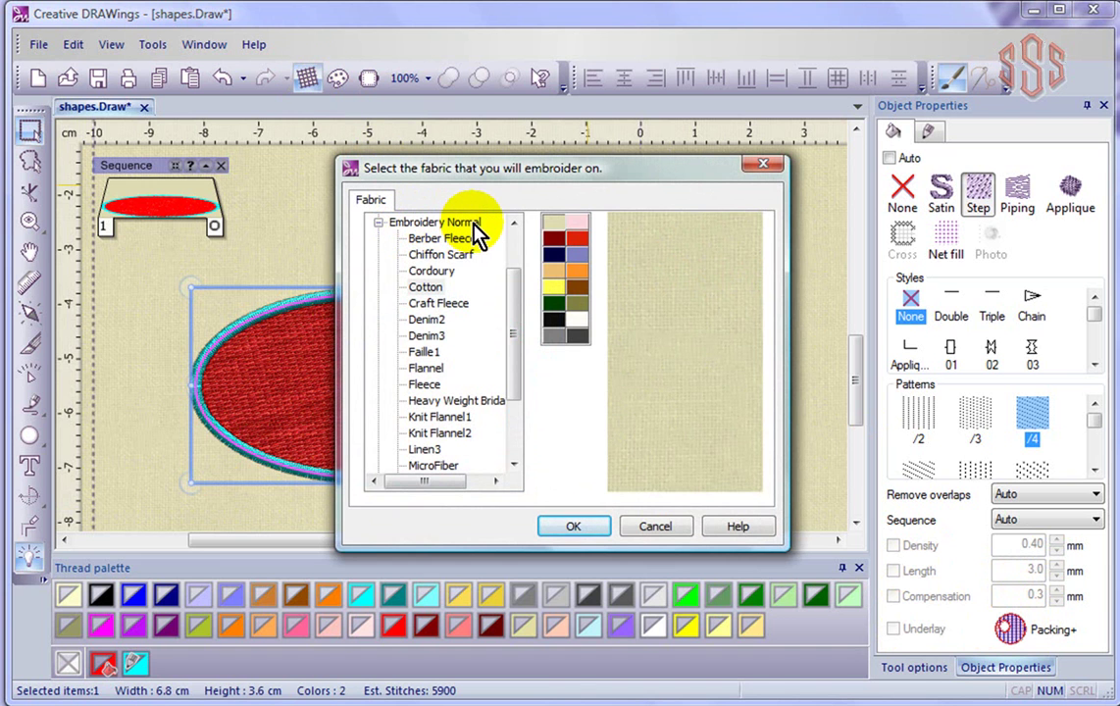
click(430, 271)
click(432, 288)
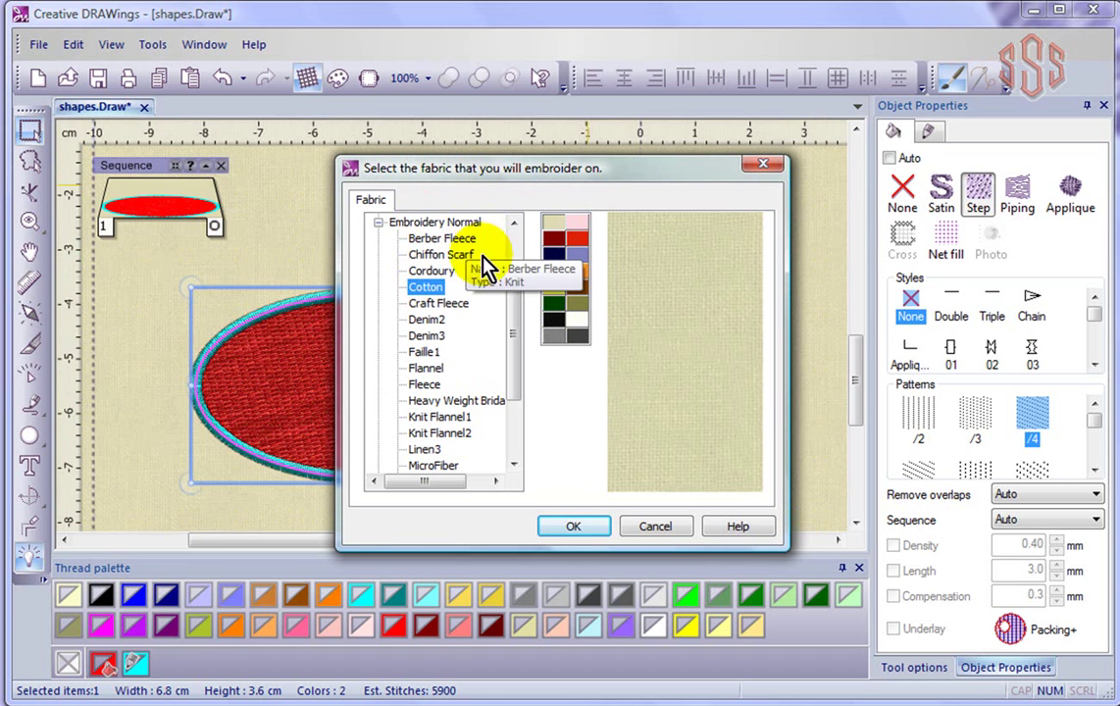
click(672, 534)
click(538, 77)
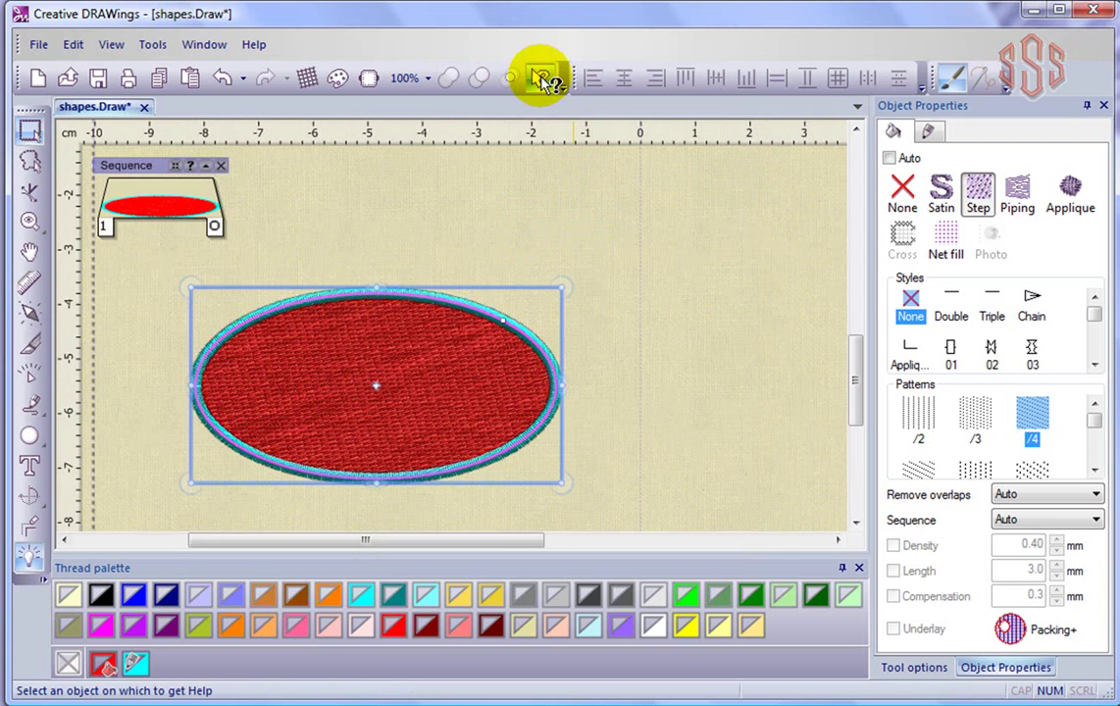
Open the Select Fabric online help topic via the fabric toolbar icon
click(308, 79)
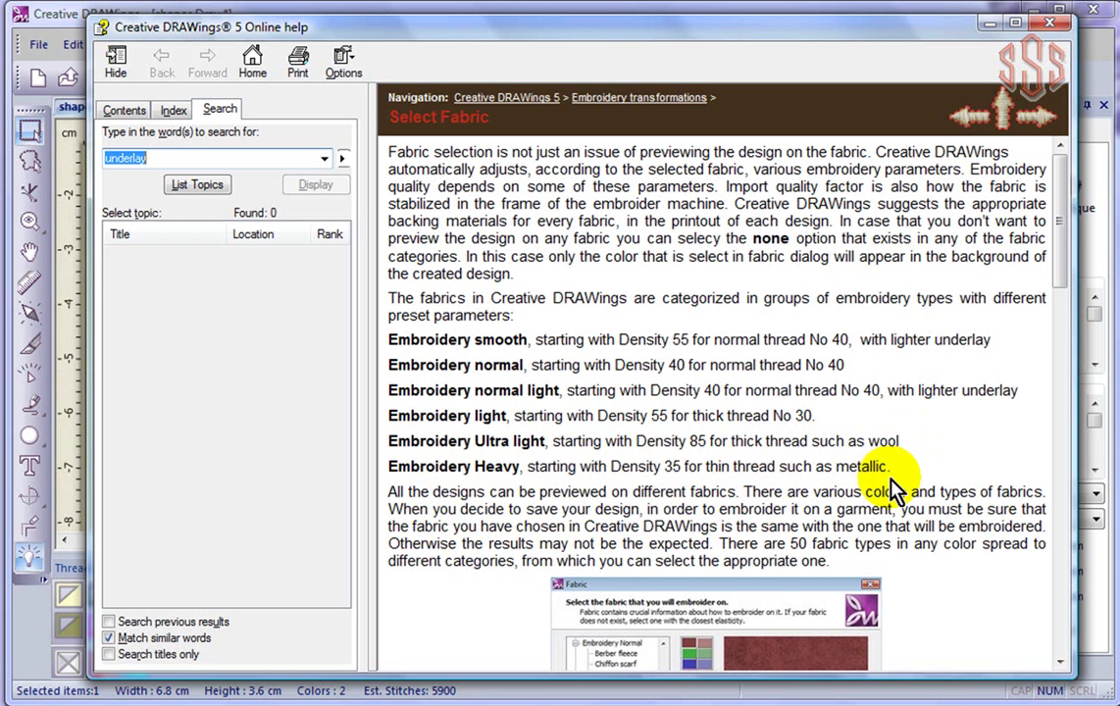
Close help and apply tan Standard Normal Light fabric from the Embroidery Normal Light group
click(1054, 27)
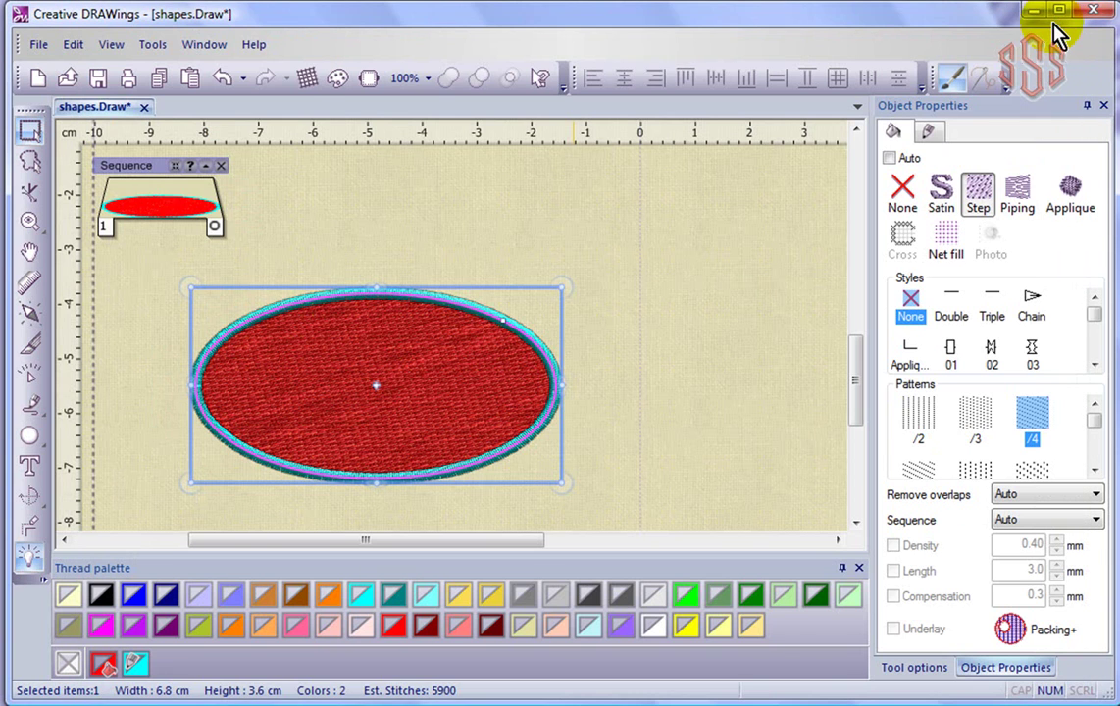
click(303, 80)
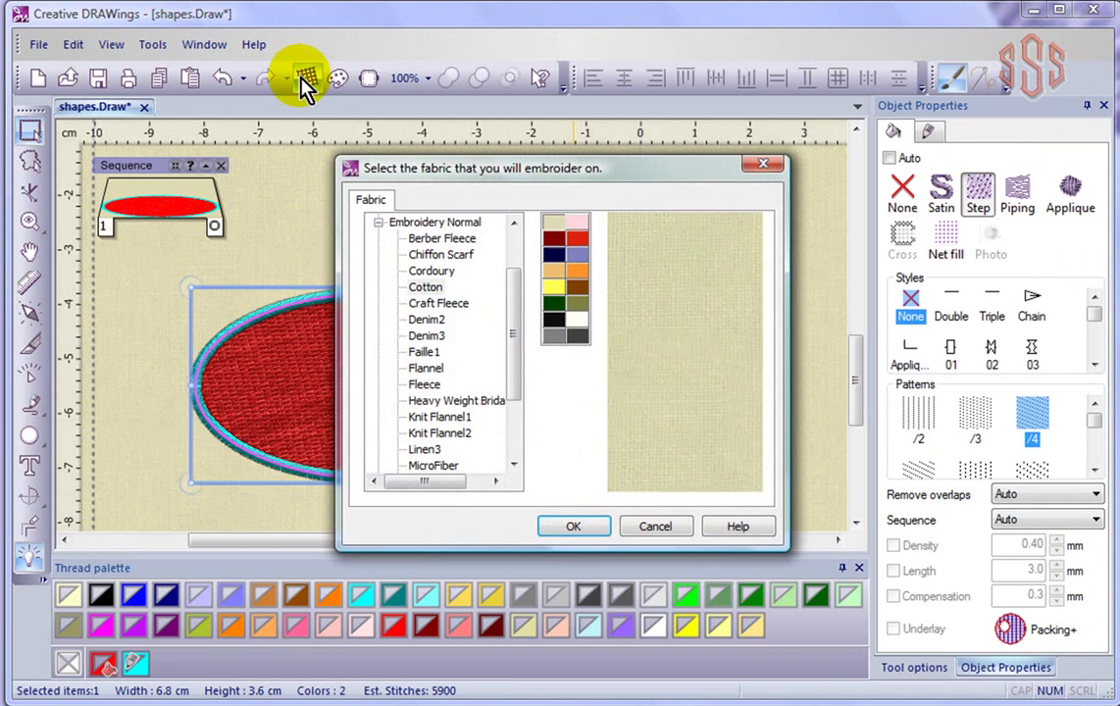
click(379, 223)
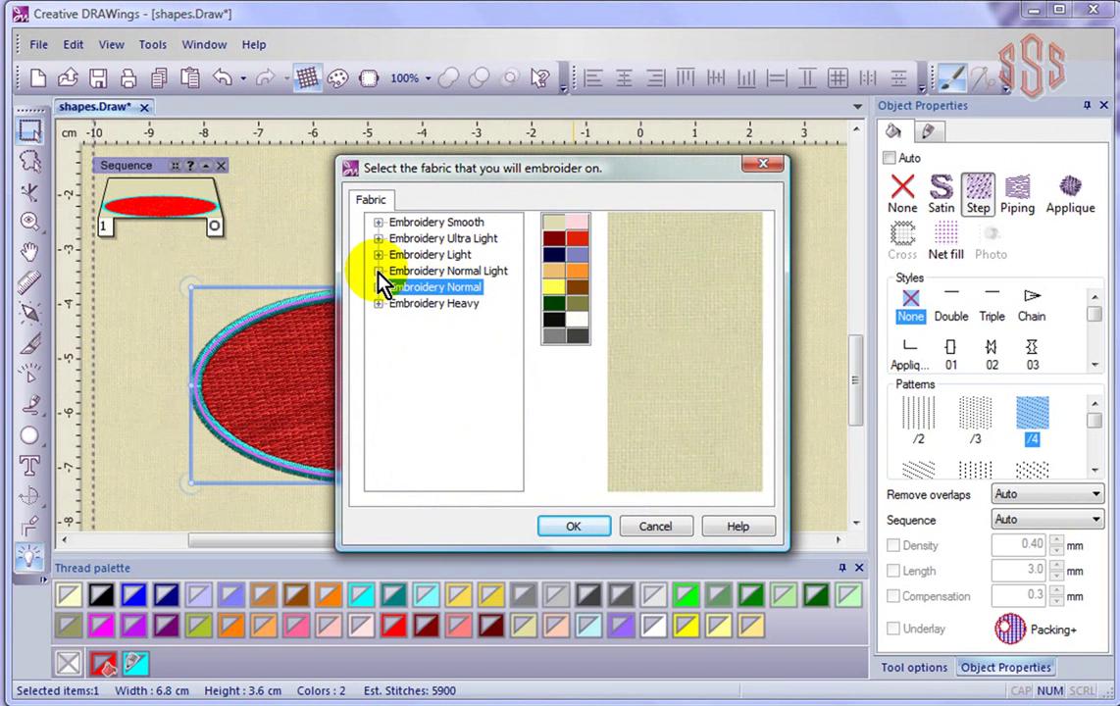
click(378, 270)
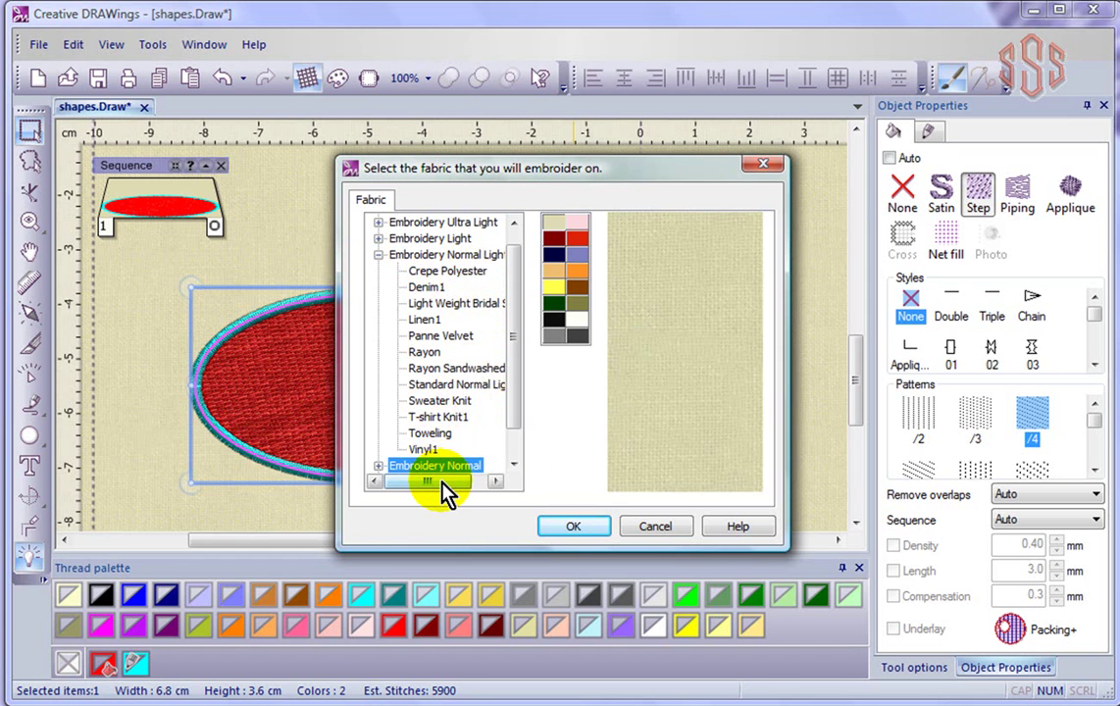
drag(444, 481, 454, 481)
click(454, 387)
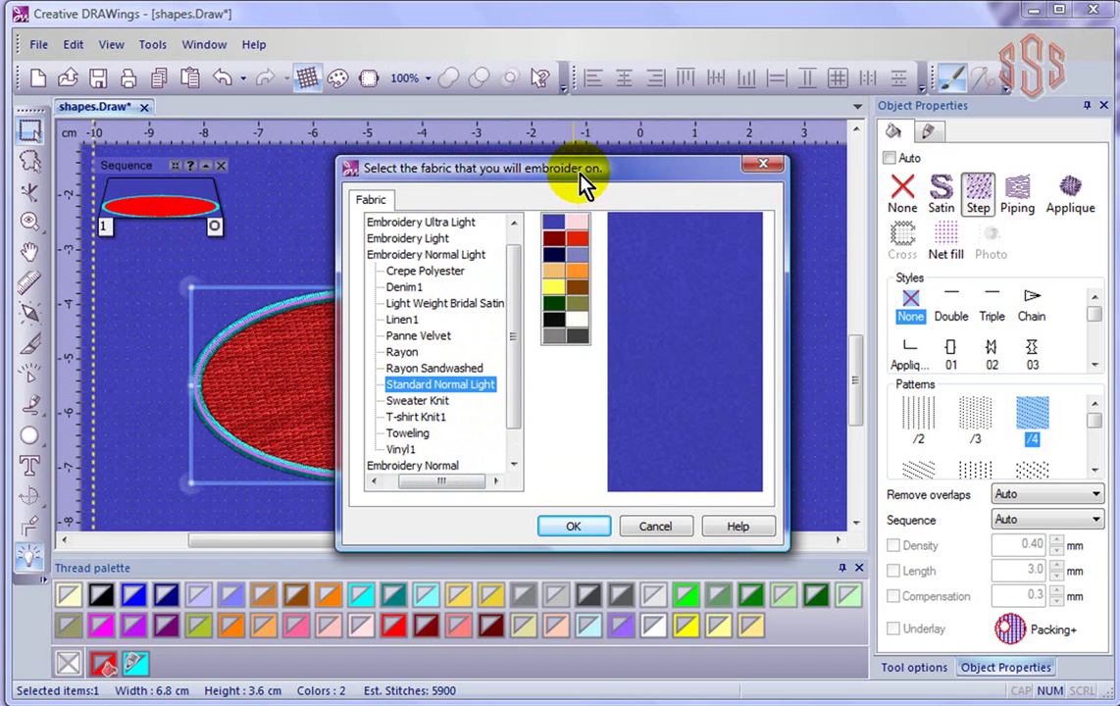
click(556, 276)
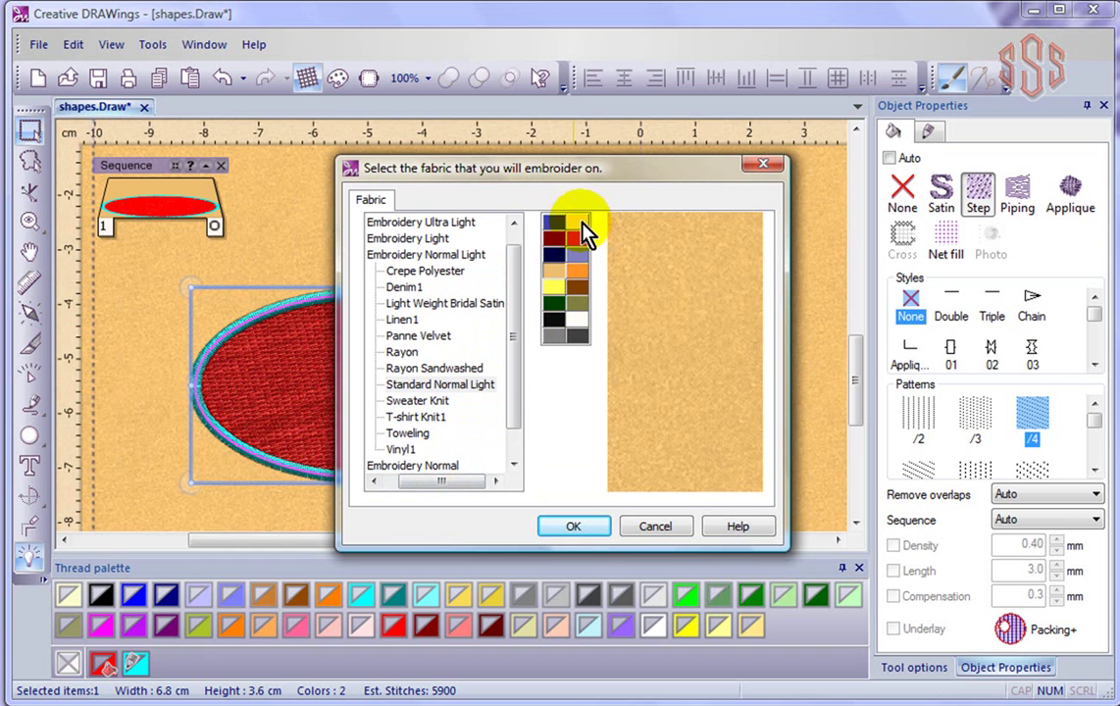
click(574, 527)
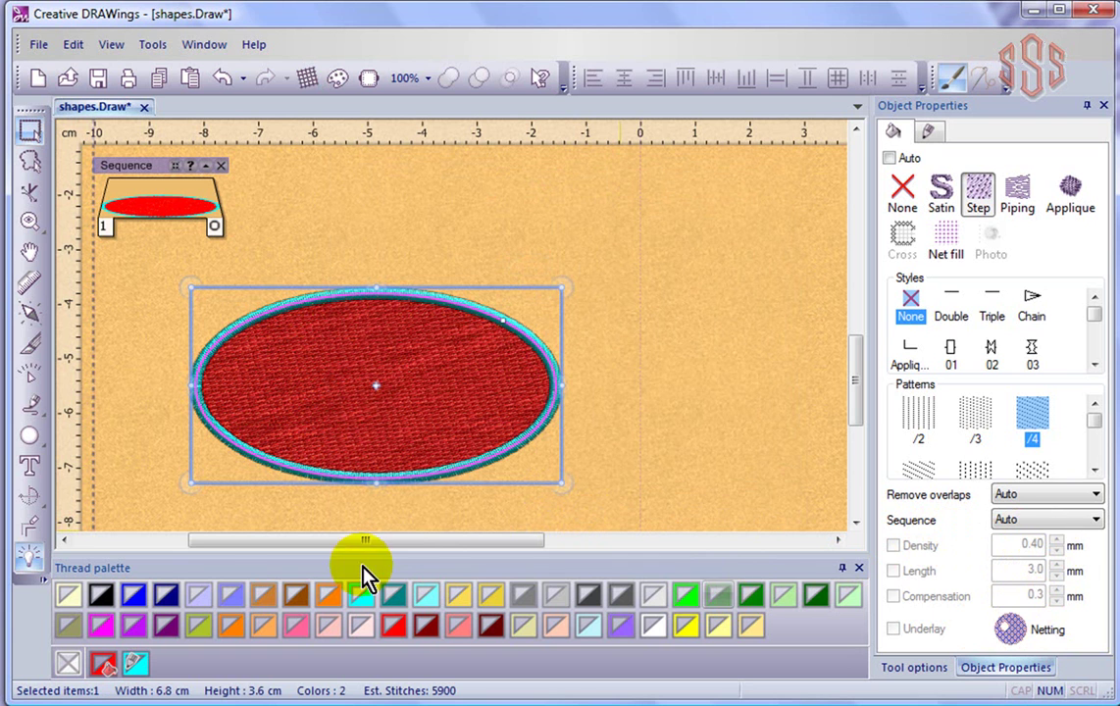
Run the slow redraw of the ellipse, pausing once and resuming until the stitch-out completes
click(30, 370)
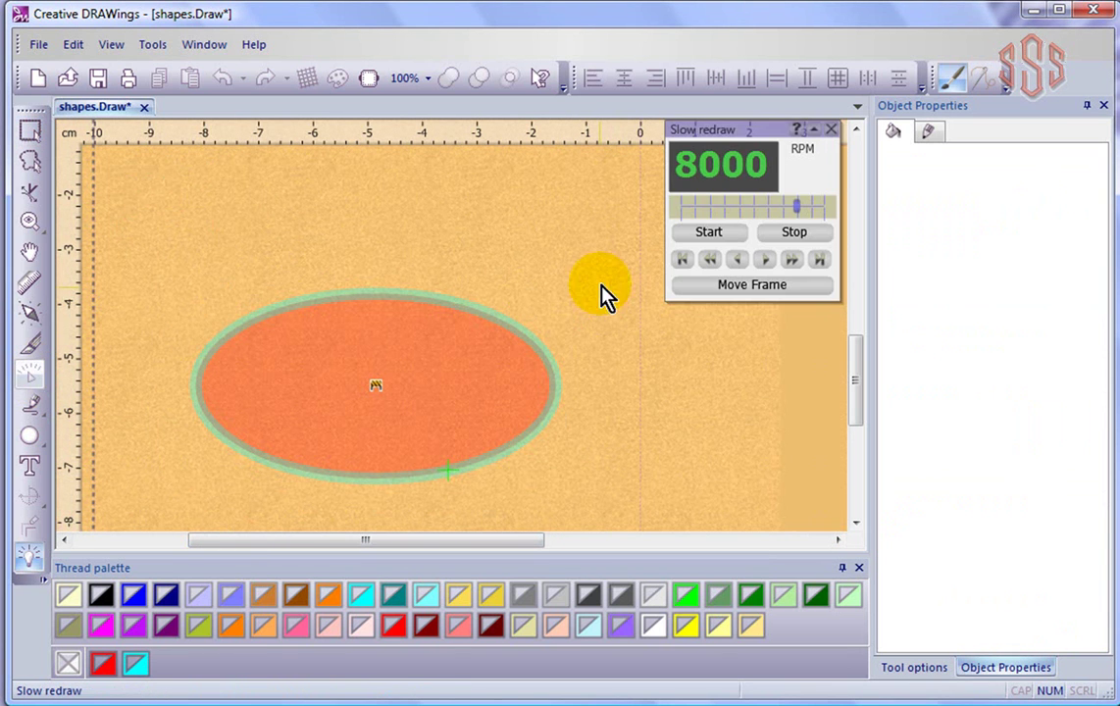
click(710, 236)
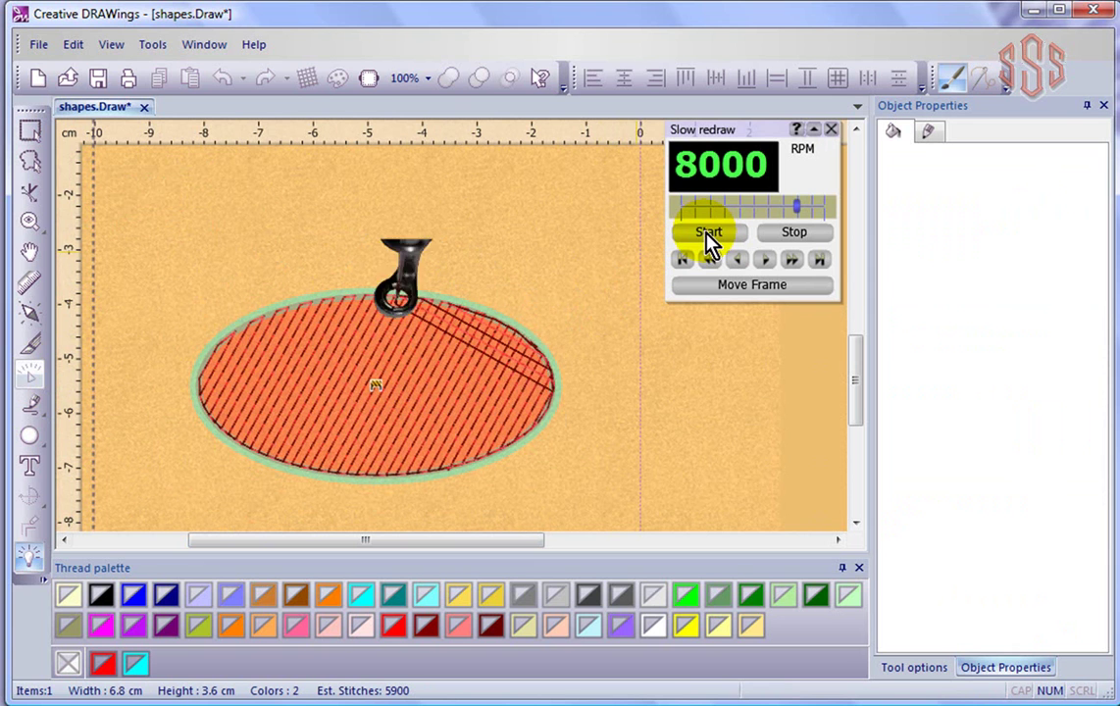
click(794, 233)
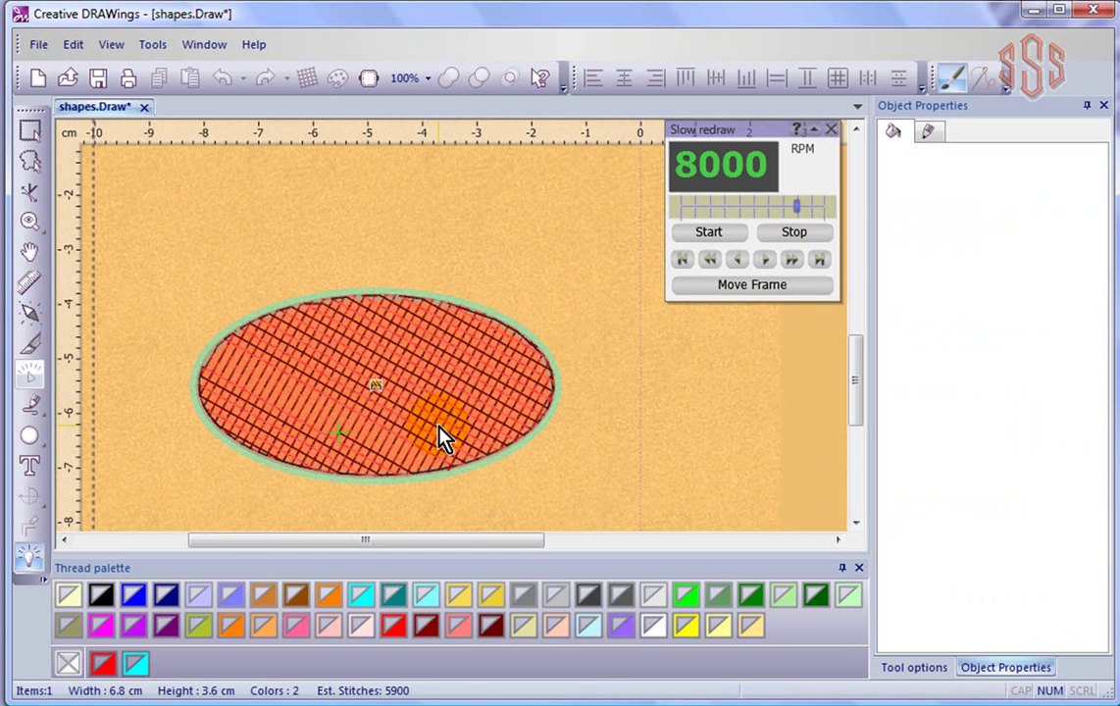
click(706, 234)
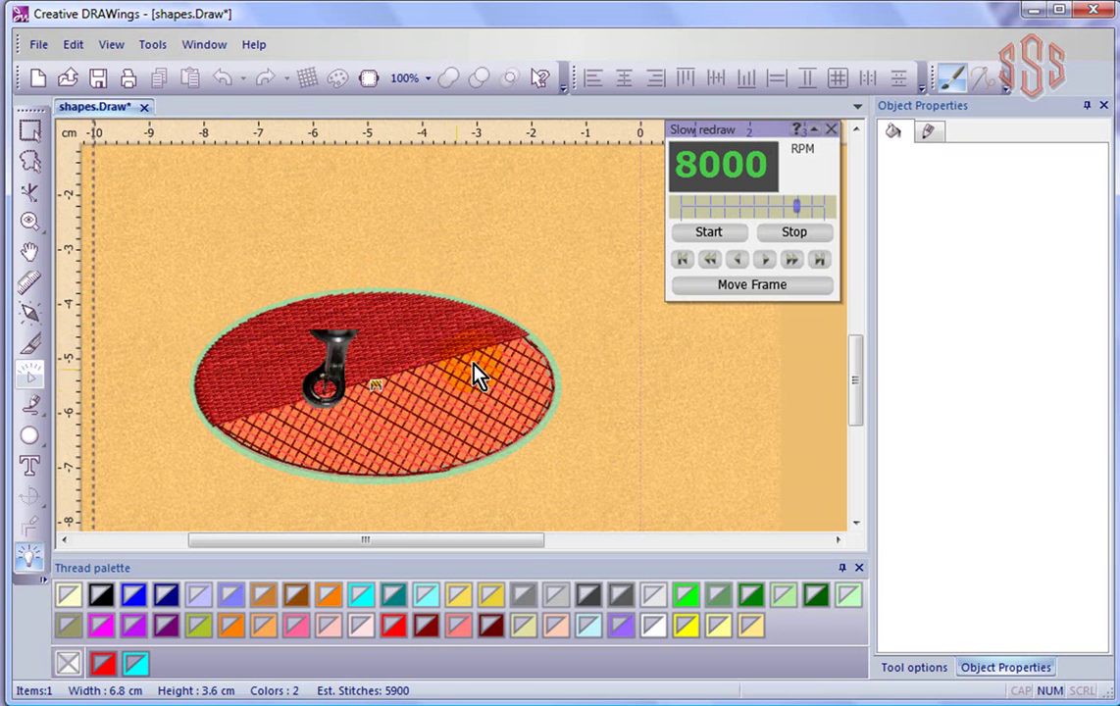
click(801, 236)
Close the preview and apply tan Standard Light fabric from the Embroidery Light group
click(831, 130)
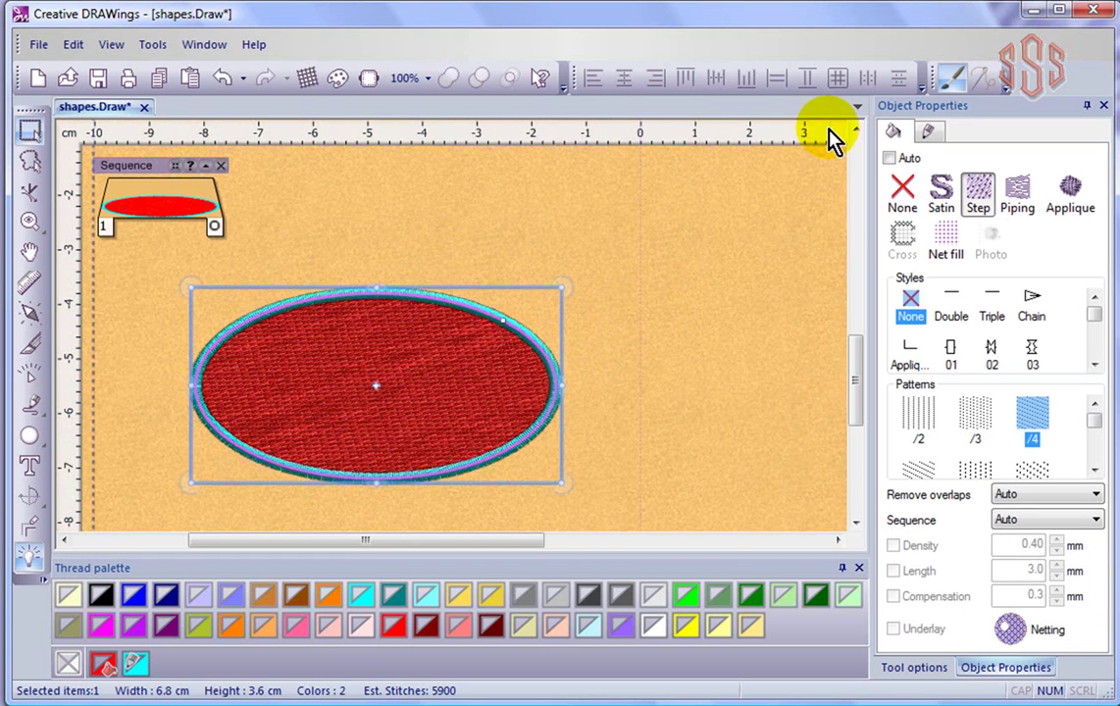
click(308, 80)
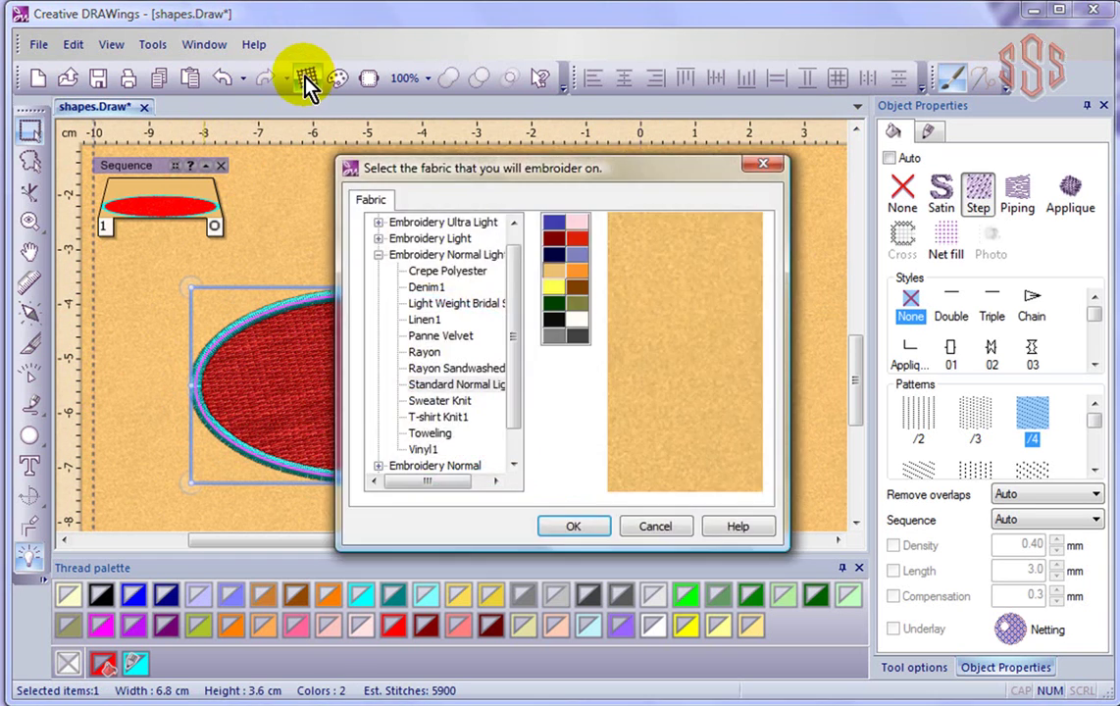
click(379, 256)
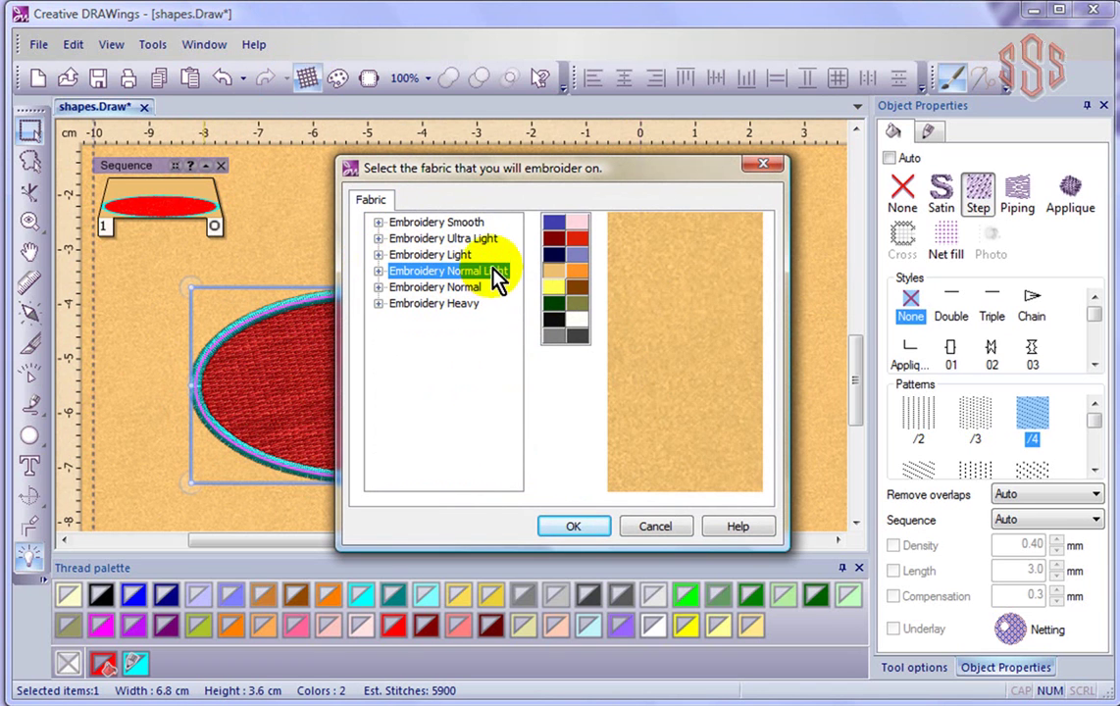
click(410, 257)
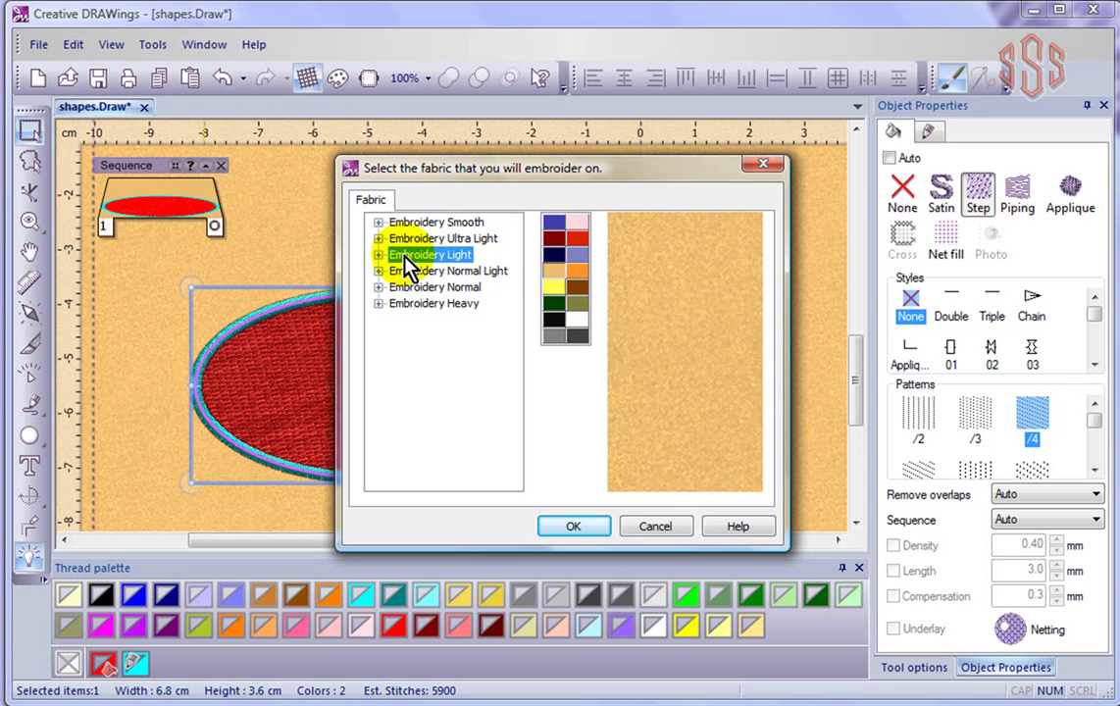
click(378, 255)
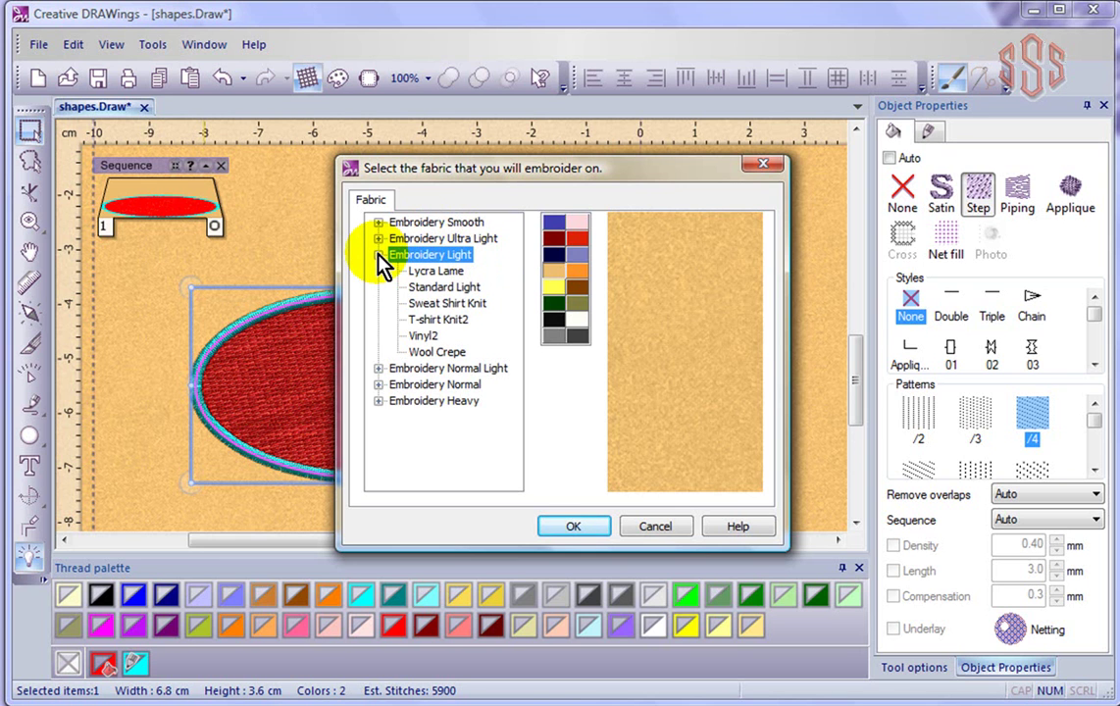
click(444, 286)
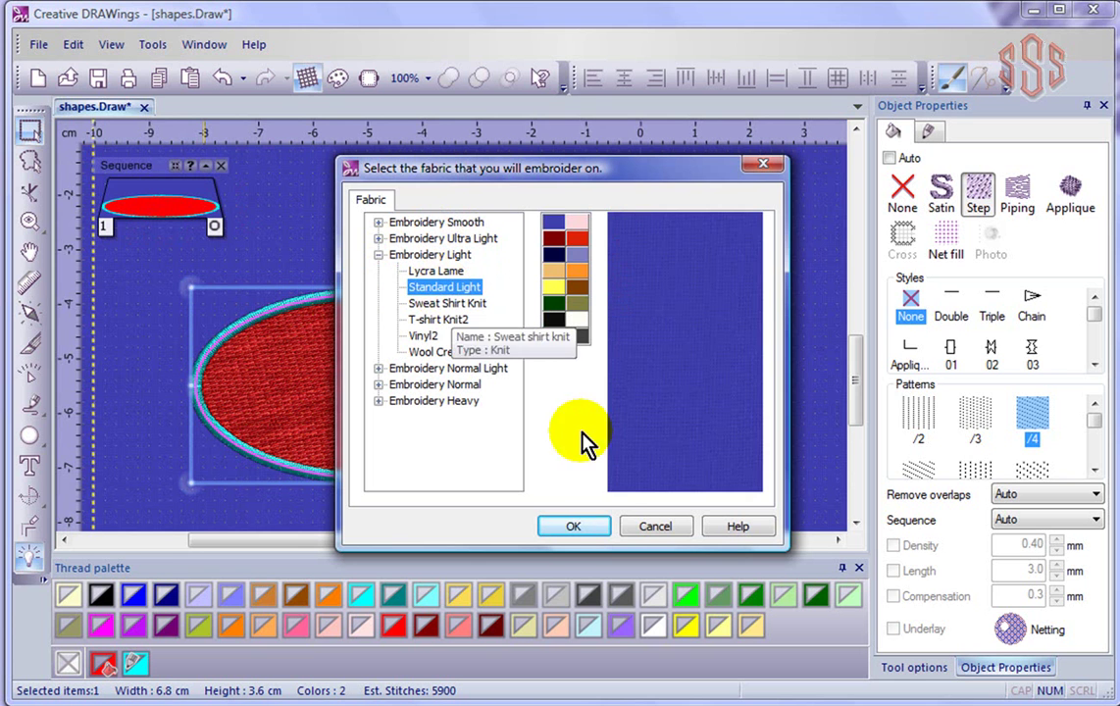
click(559, 282)
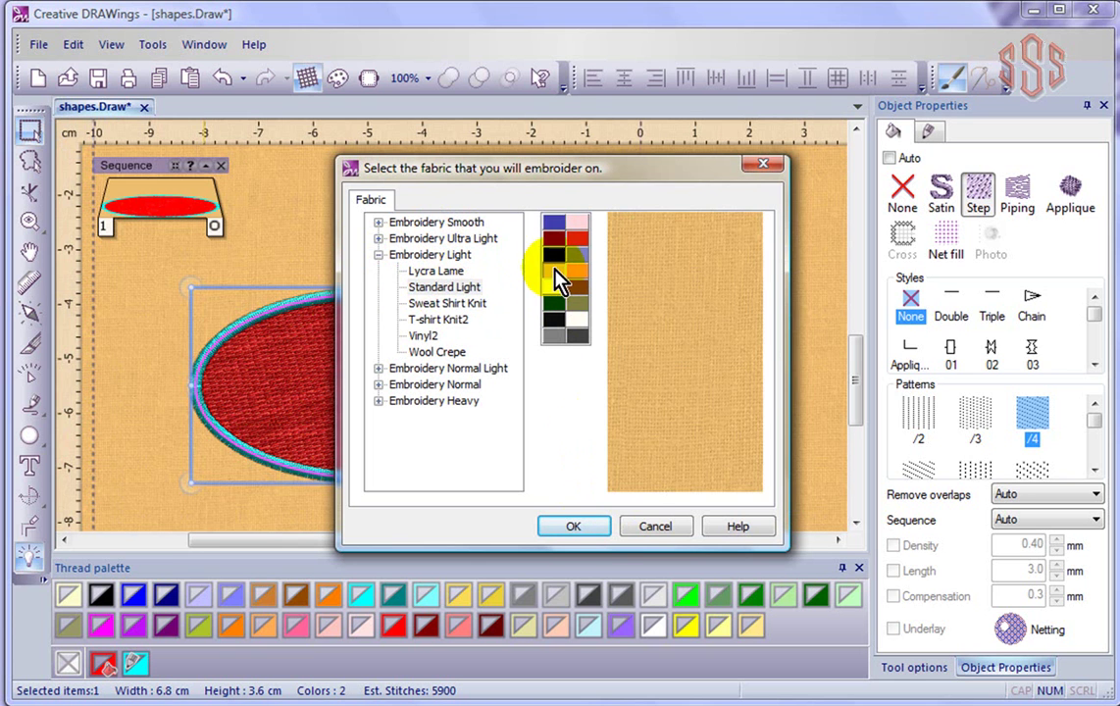
click(591, 532)
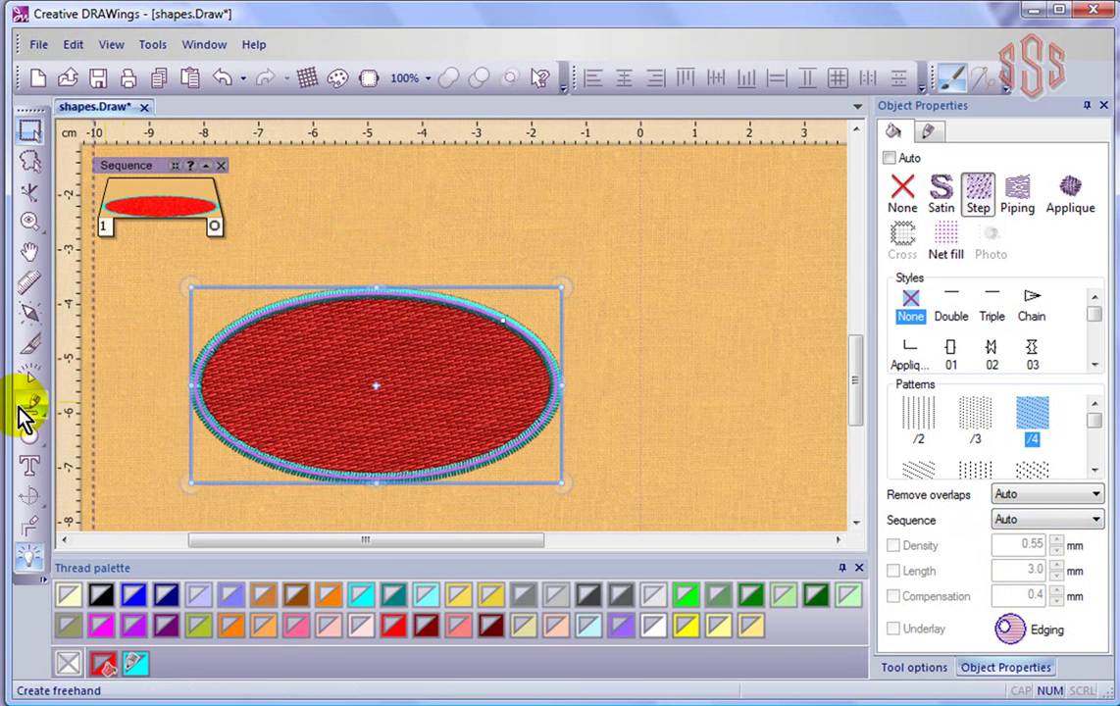
Start a slow redraw of the ellipse and stop it with a lower wedge still unstitched
click(30, 376)
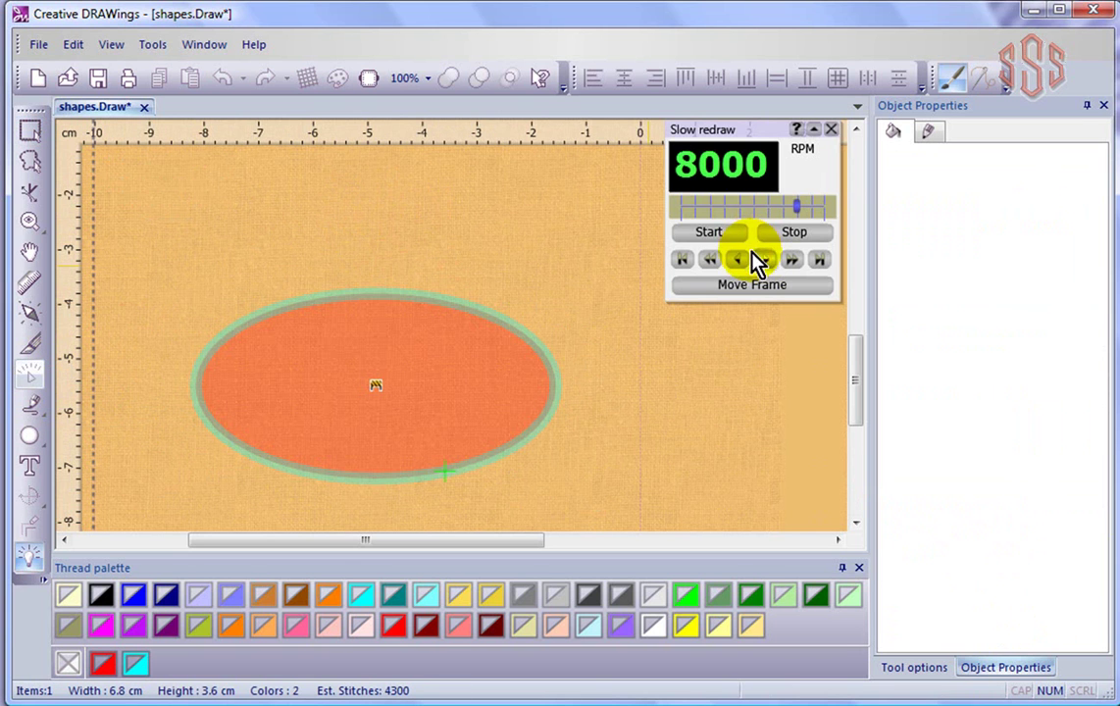
click(723, 236)
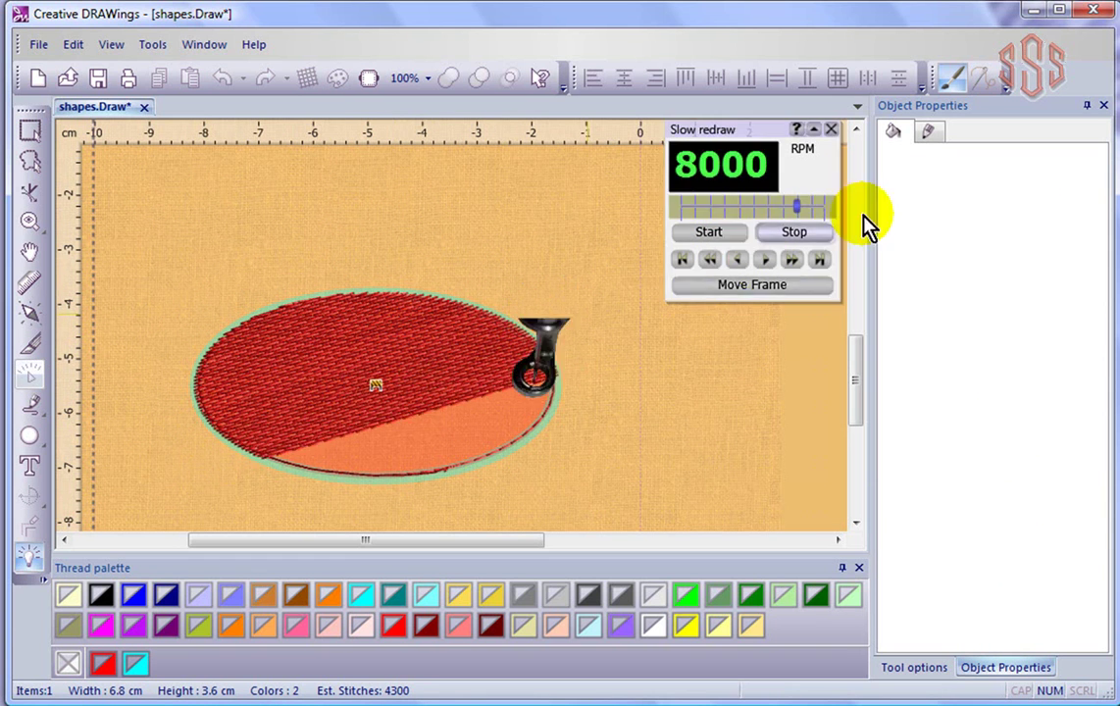
click(796, 236)
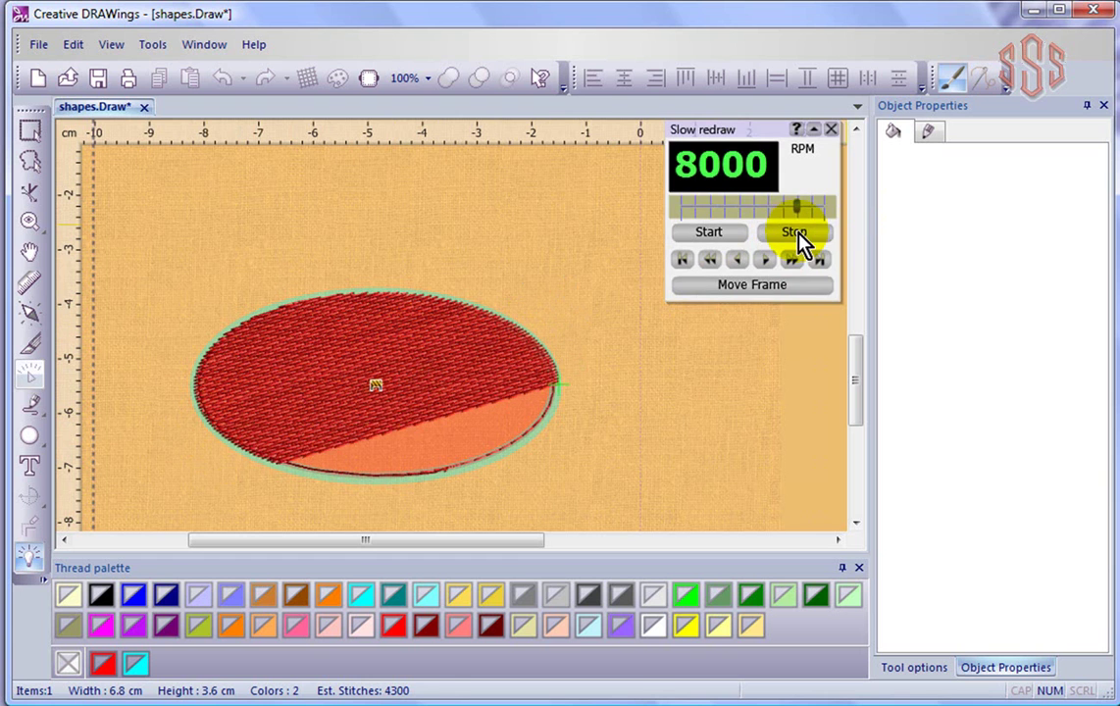
Close the Slow redraw panel and zoom out on the red ellipse
click(831, 129)
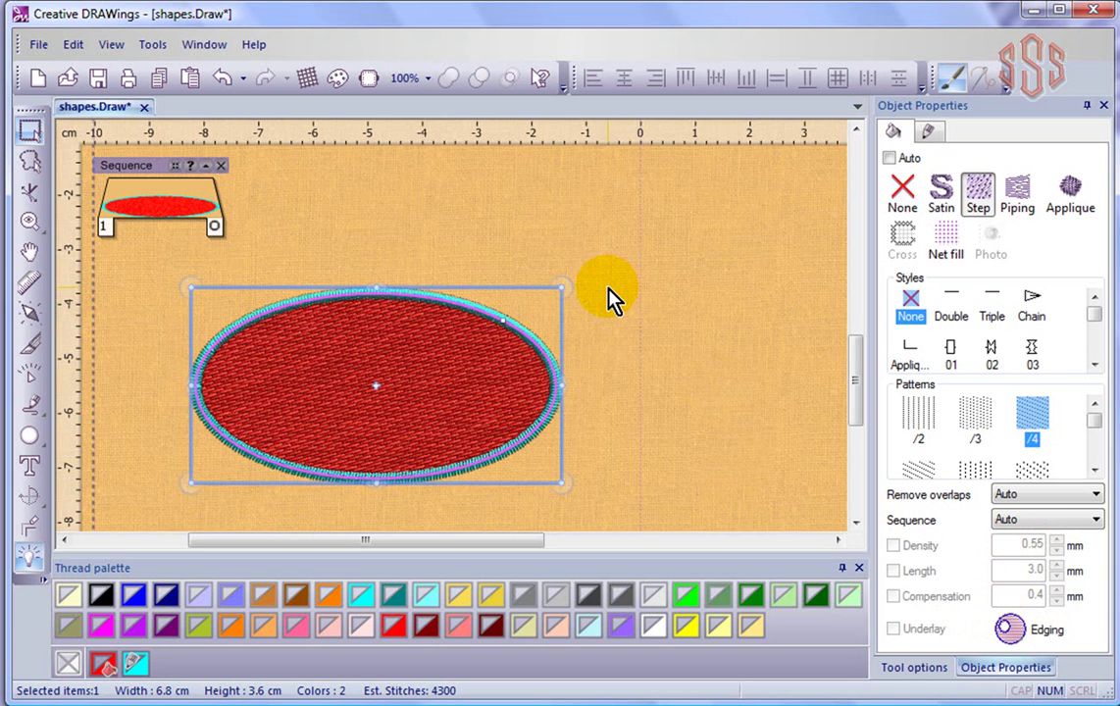
scroll(608, 291, down, 1)
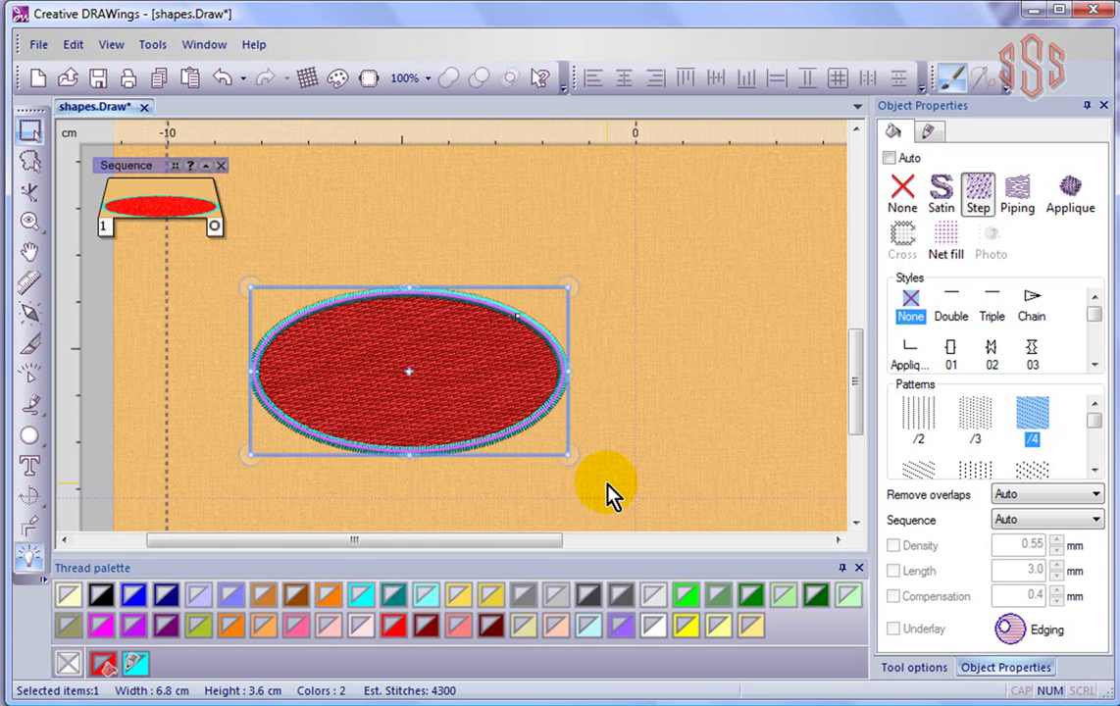
Switch the ellipse to a Satin fill and flatten it to 6.8 × 1.5 cm
click(941, 191)
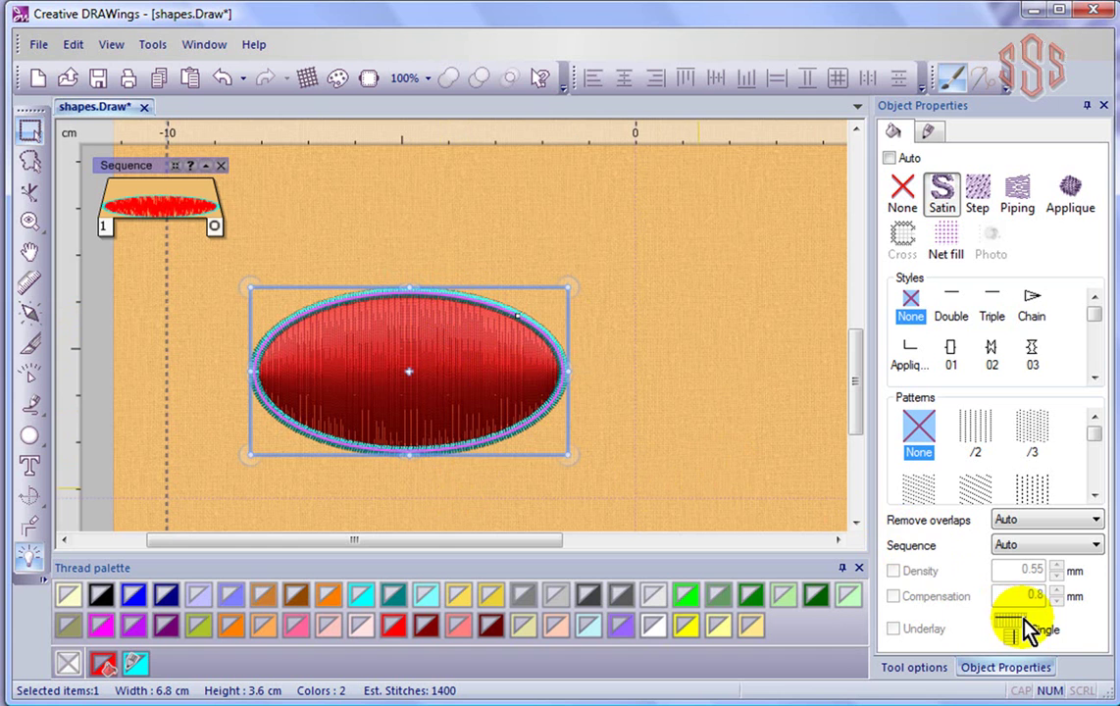
drag(408, 454, 370, 321)
scroll(365, 320, up, 2)
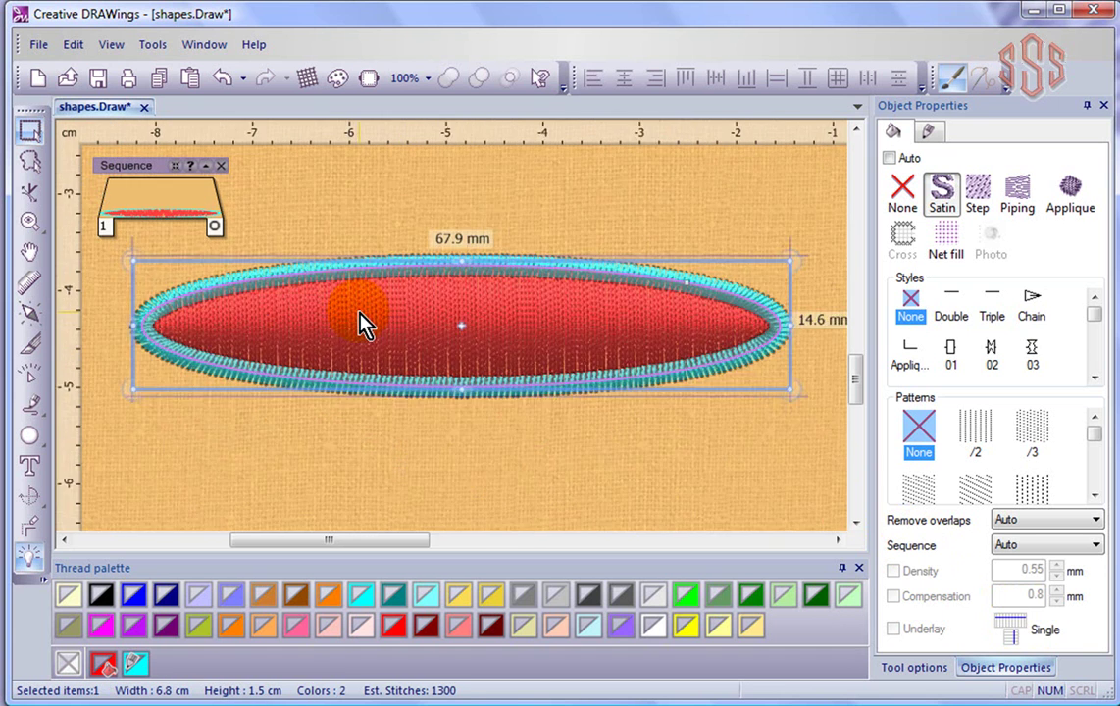
scroll(359, 313, up, 1)
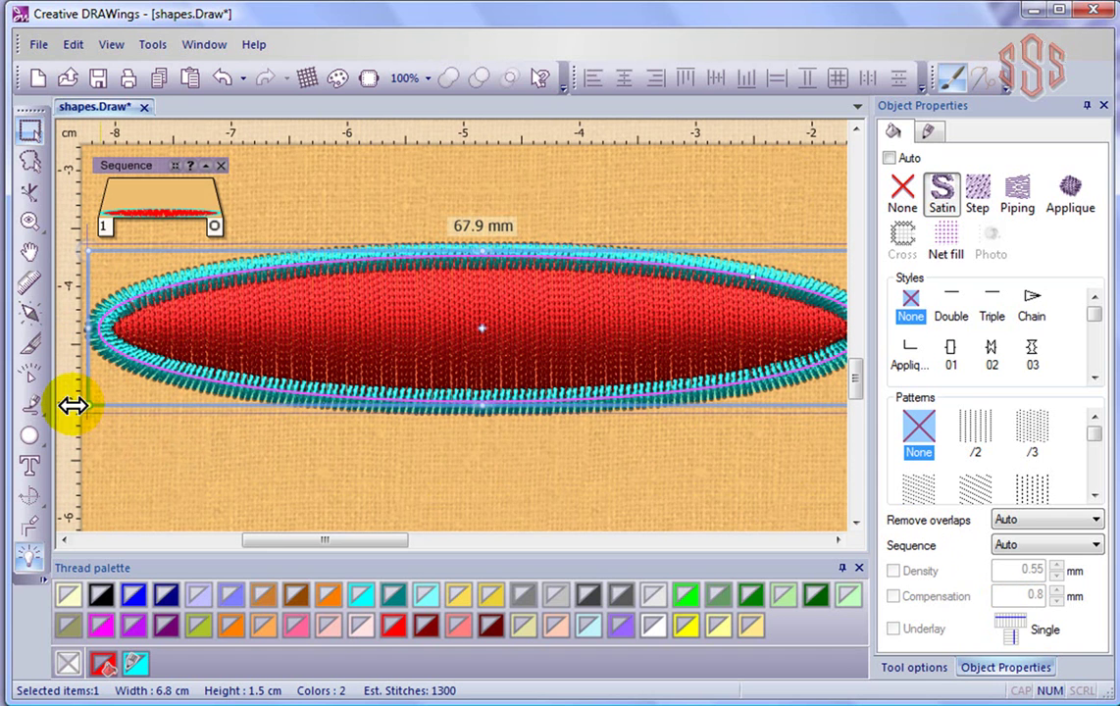
Preview the satin ellipse stitching in Slow redraw, slowed to 5200 RPM and replayed from start
click(28, 377)
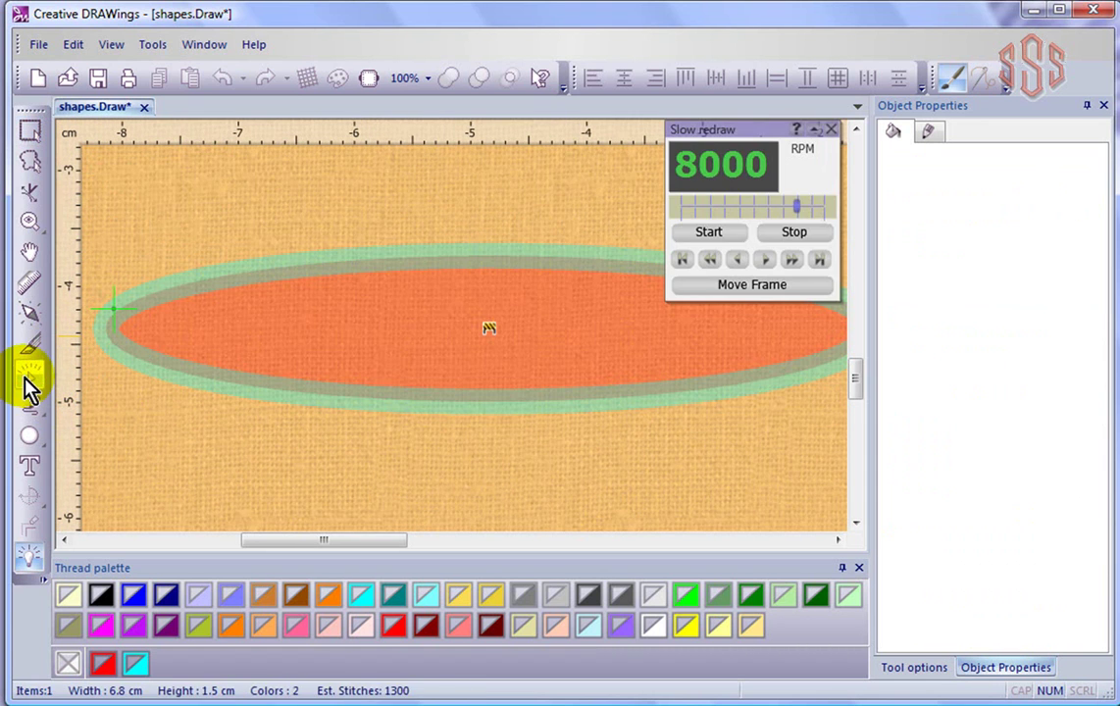
click(725, 242)
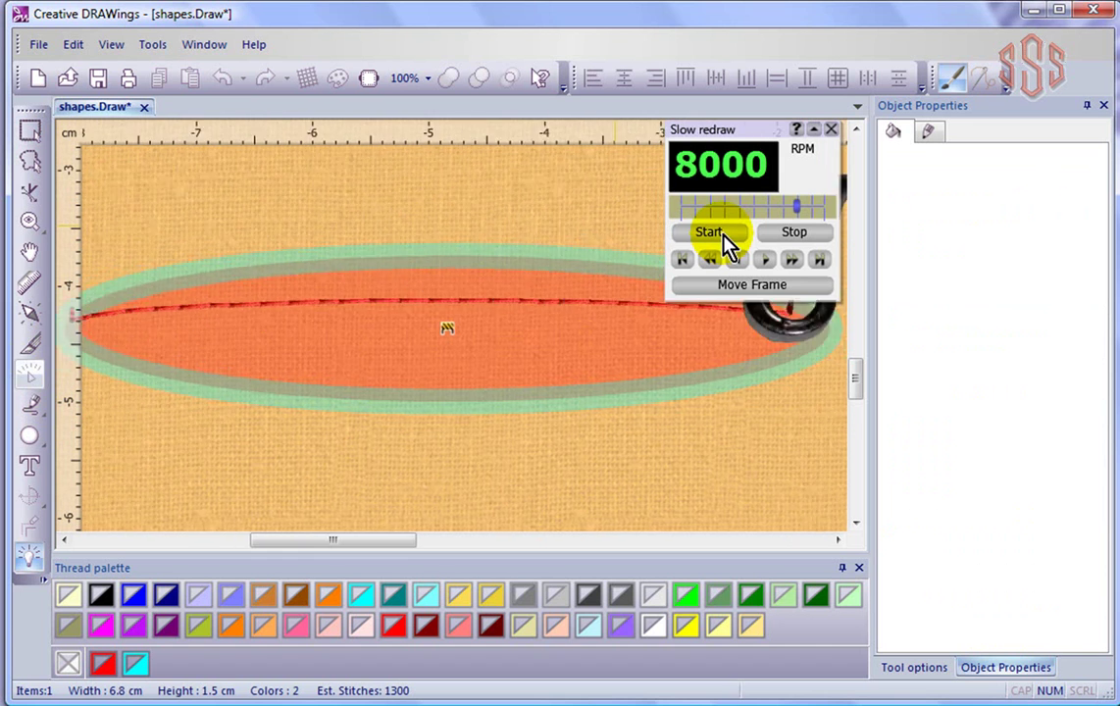
click(801, 236)
drag(794, 208, 756, 207)
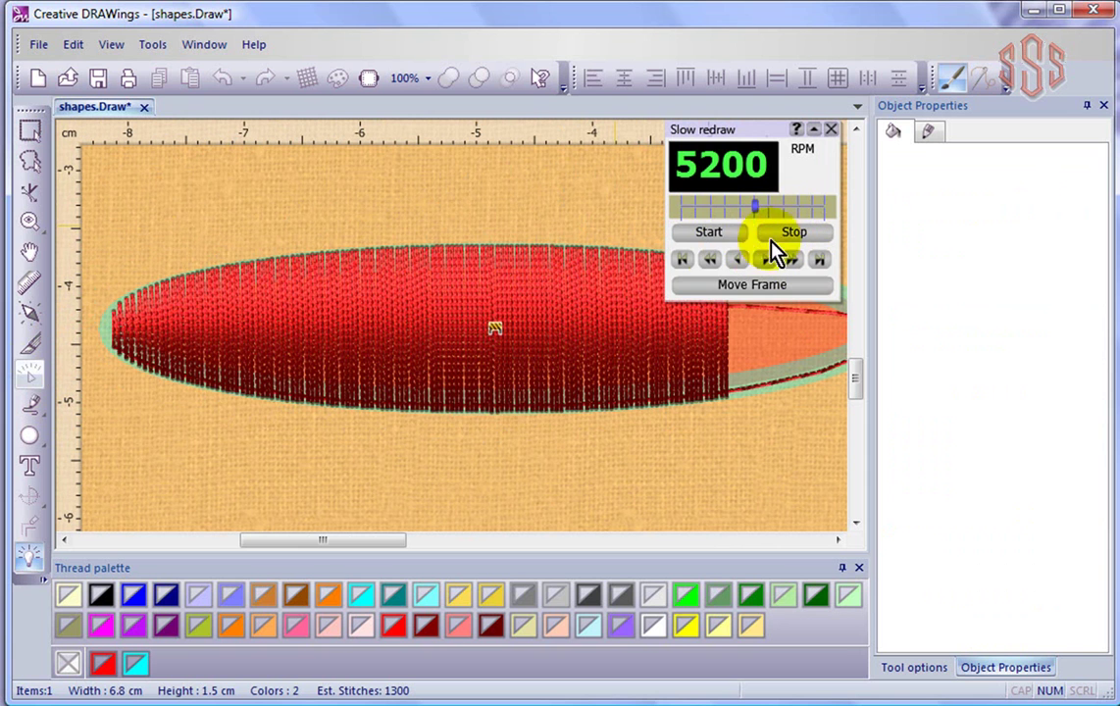
click(710, 261)
click(723, 235)
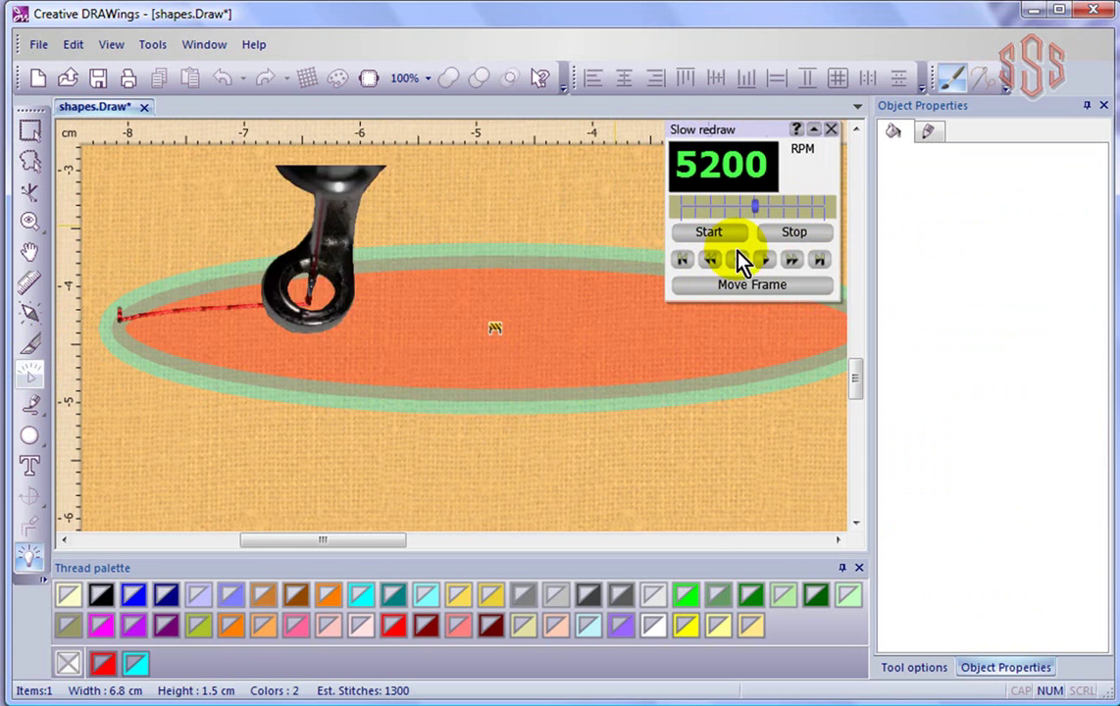
click(793, 235)
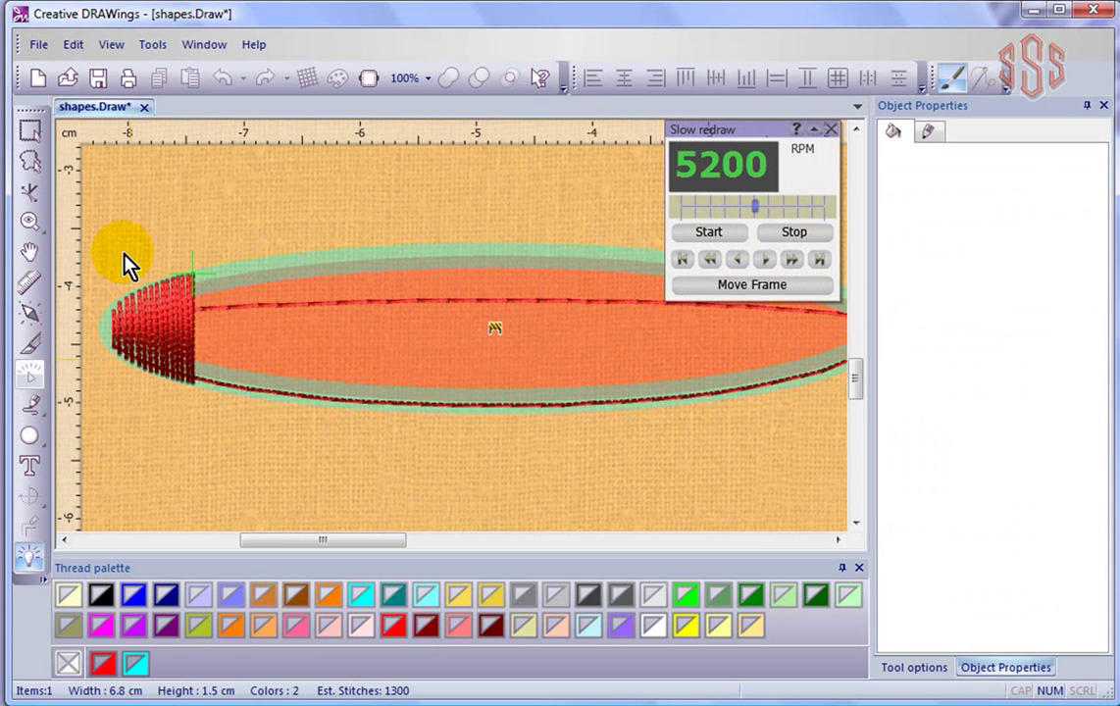
click(831, 129)
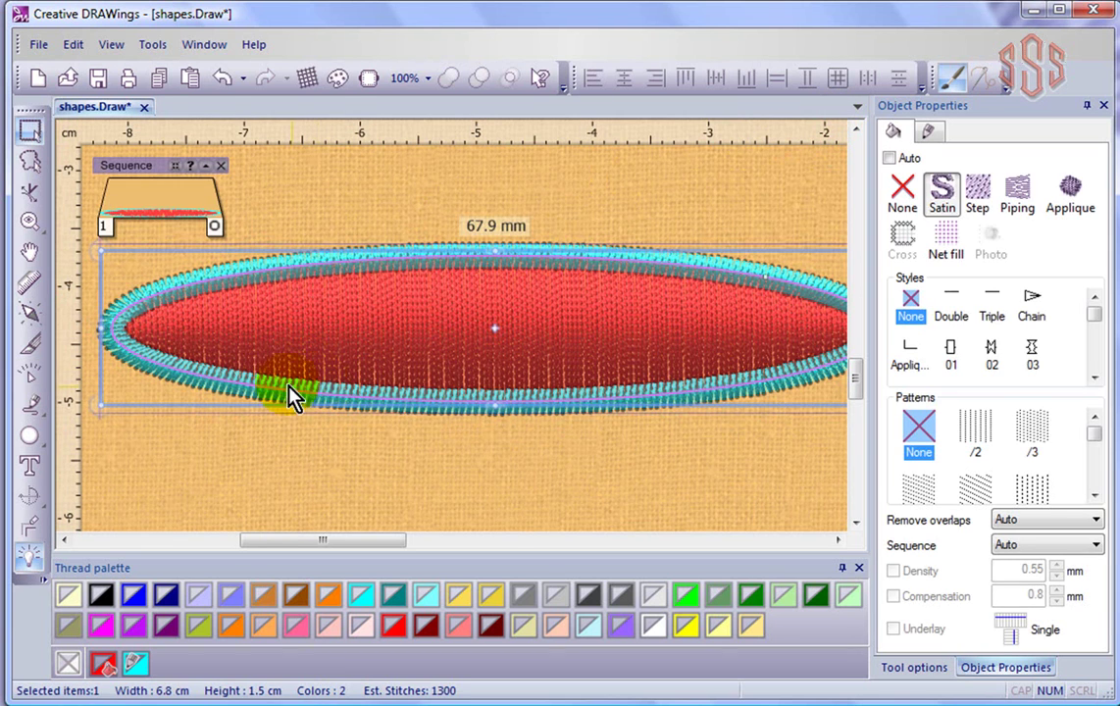
Choose tan Standard Normal fabric from Embroidery Normal, giving 0.40 mm density and Zigzag+ underlay
click(308, 84)
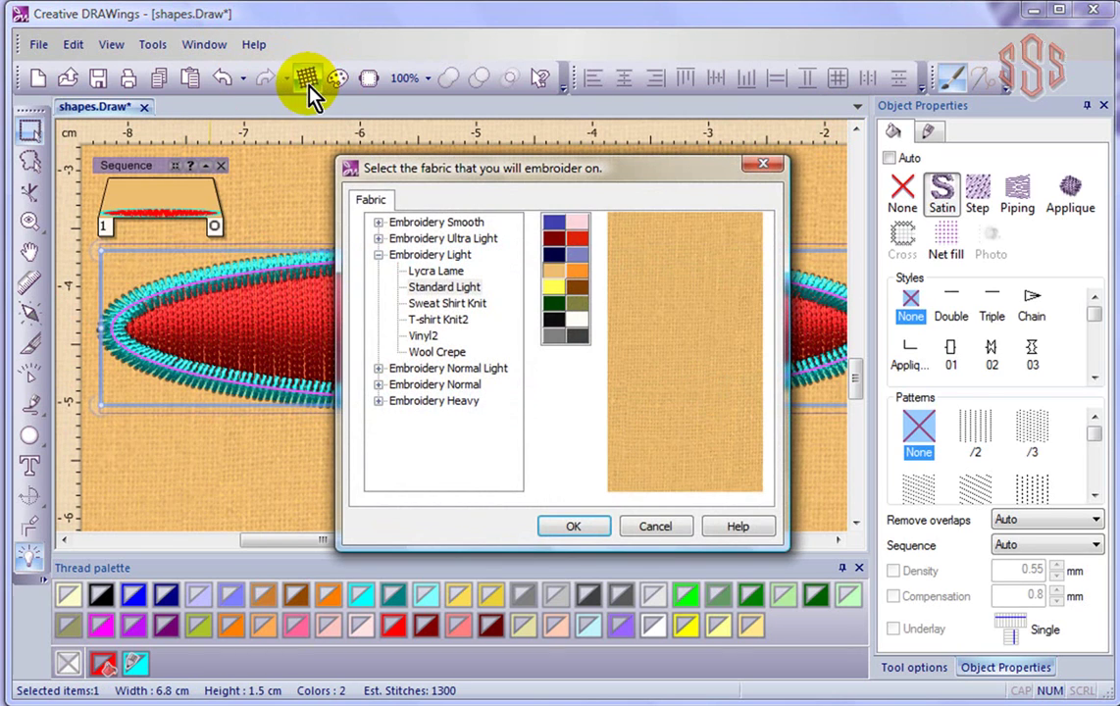
click(379, 255)
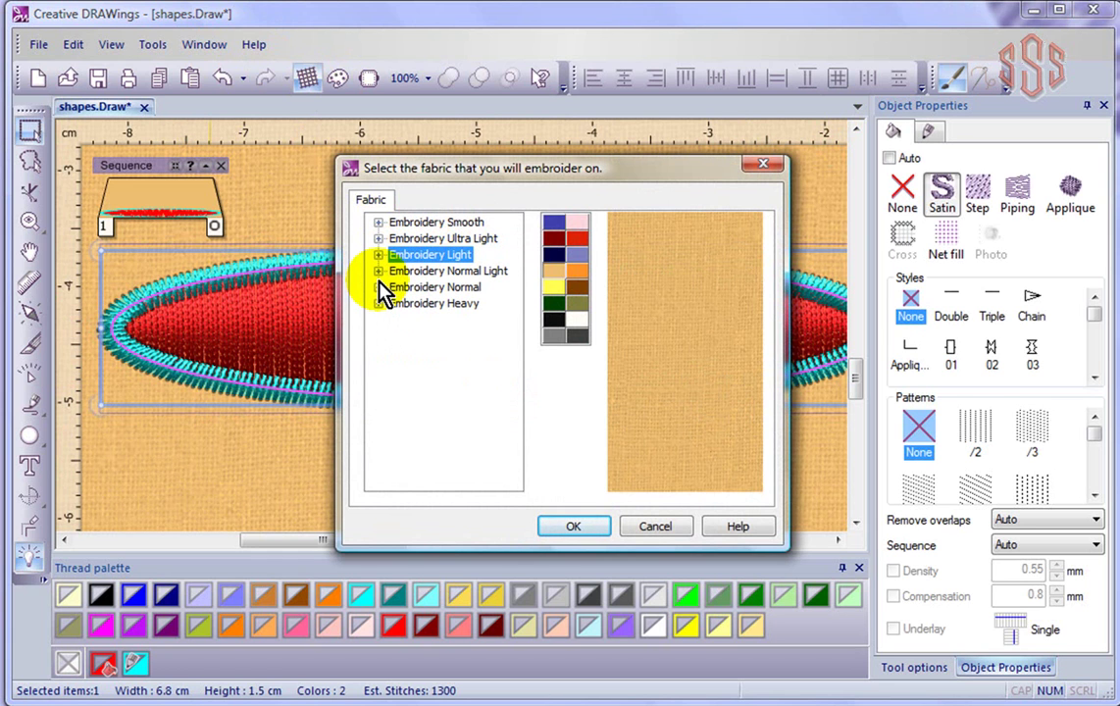
click(379, 287)
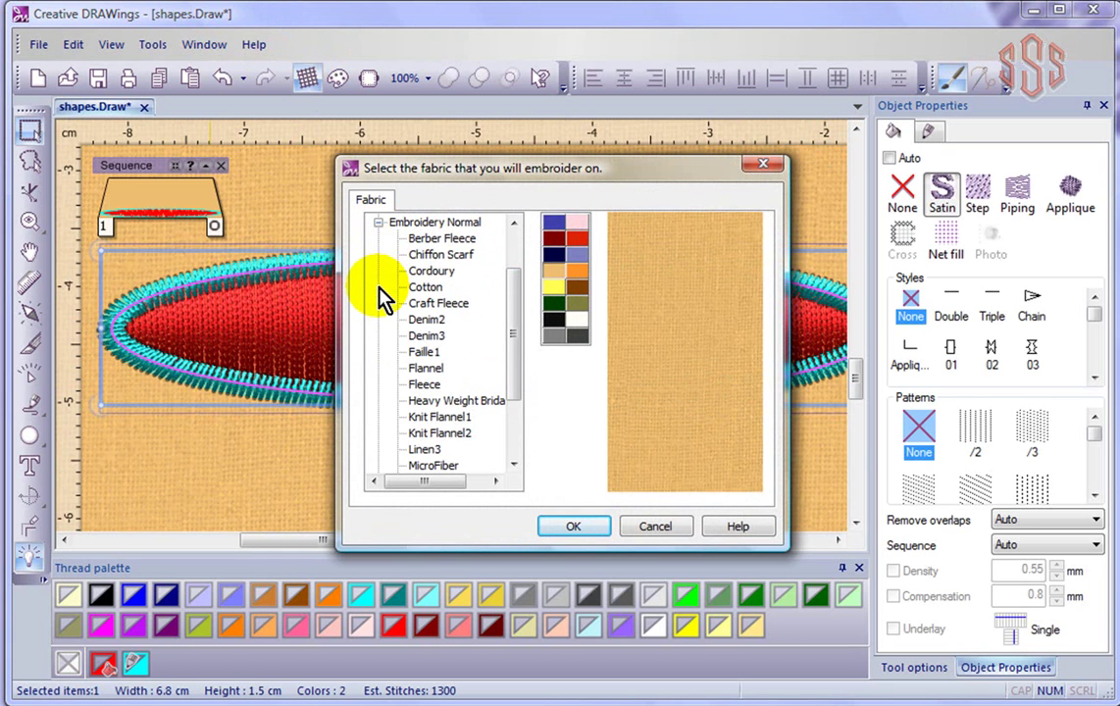
click(427, 288)
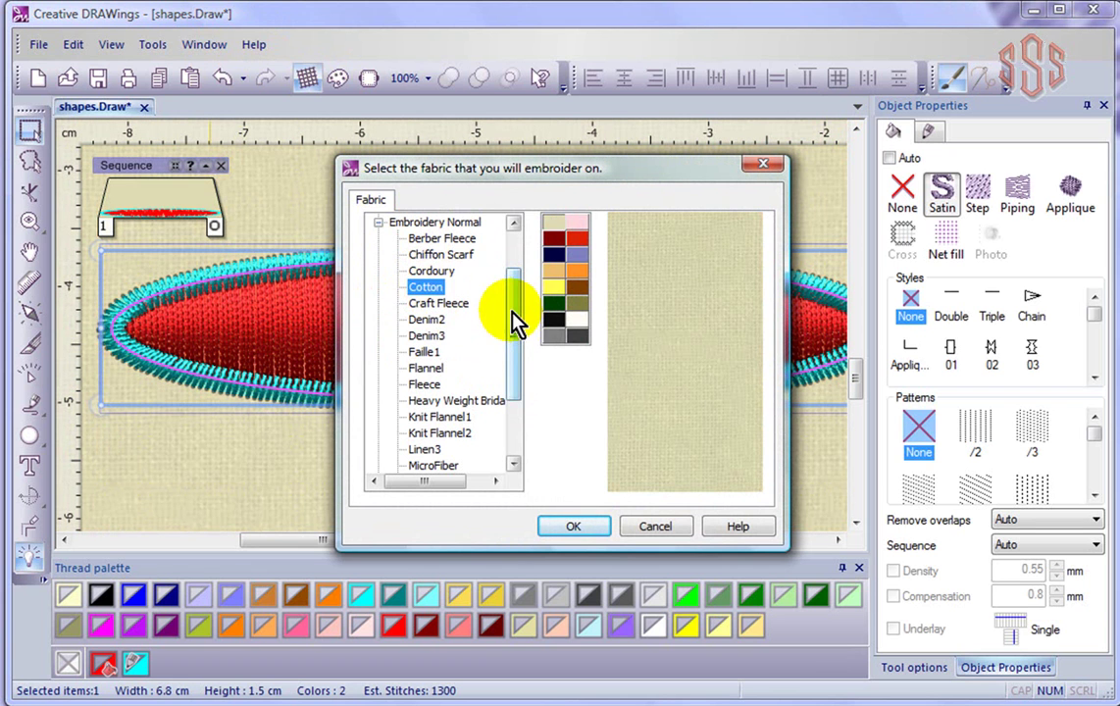
drag(512, 313, 512, 366)
click(441, 419)
click(559, 269)
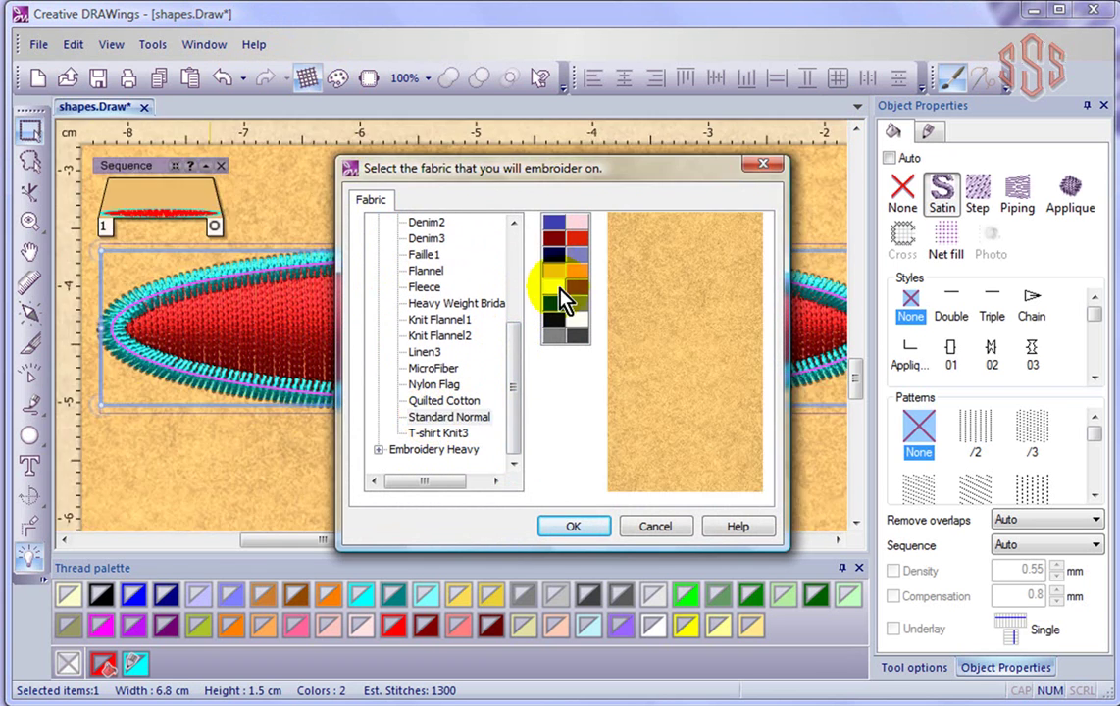
click(576, 529)
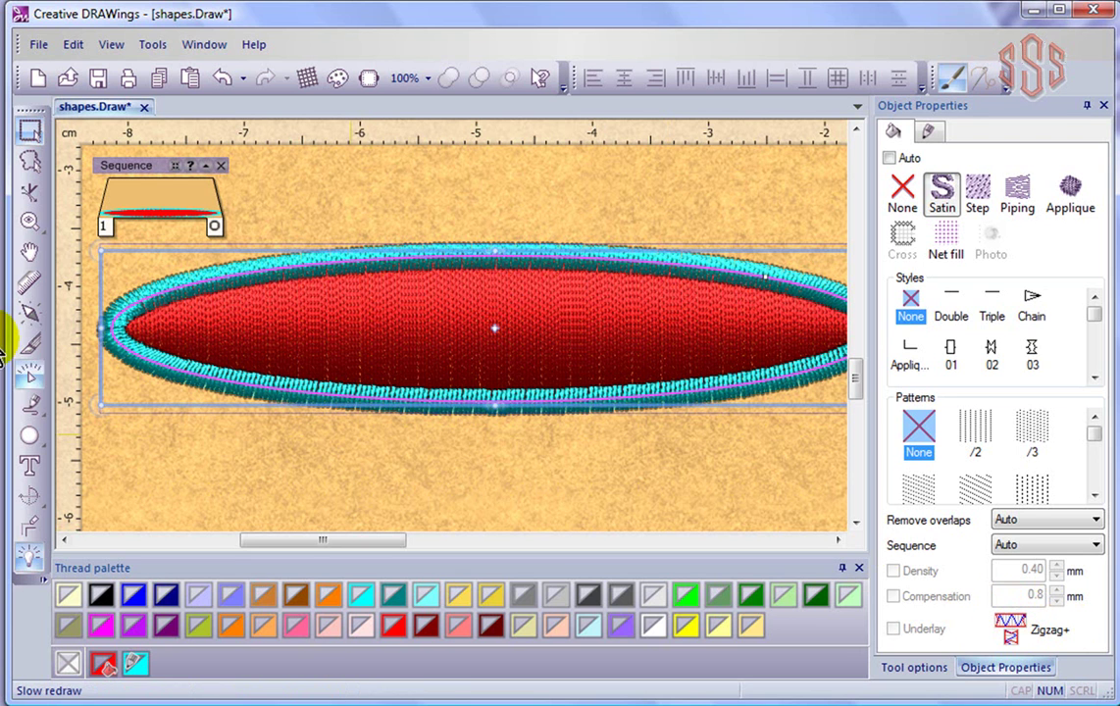
click(32, 381)
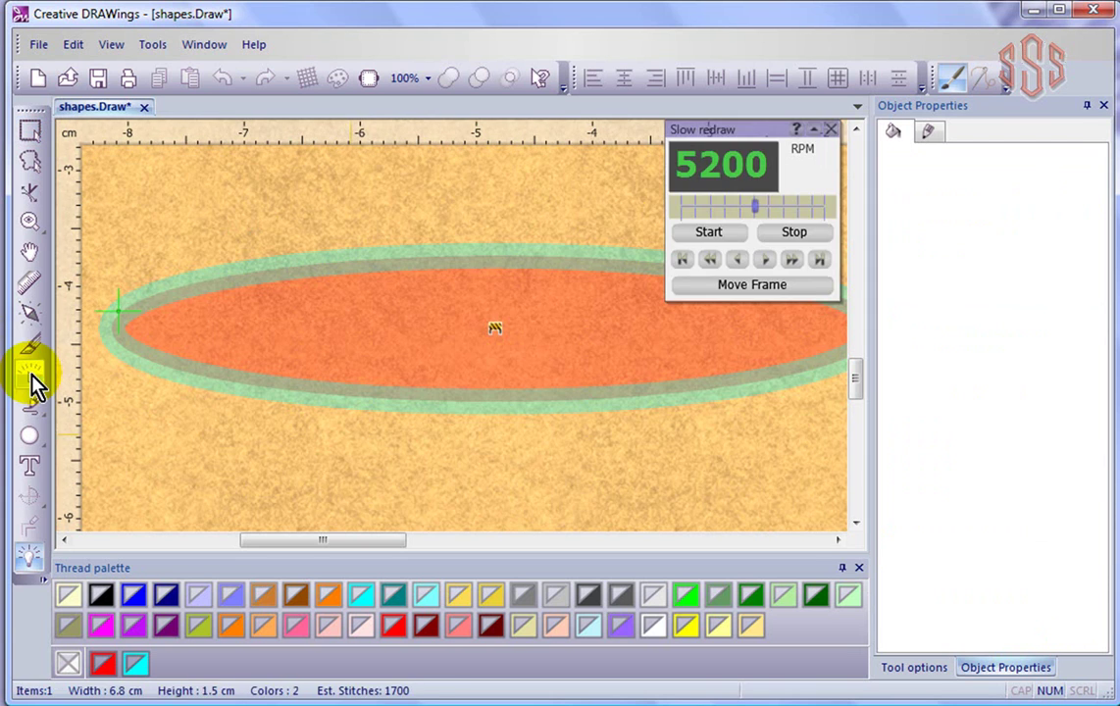
click(710, 238)
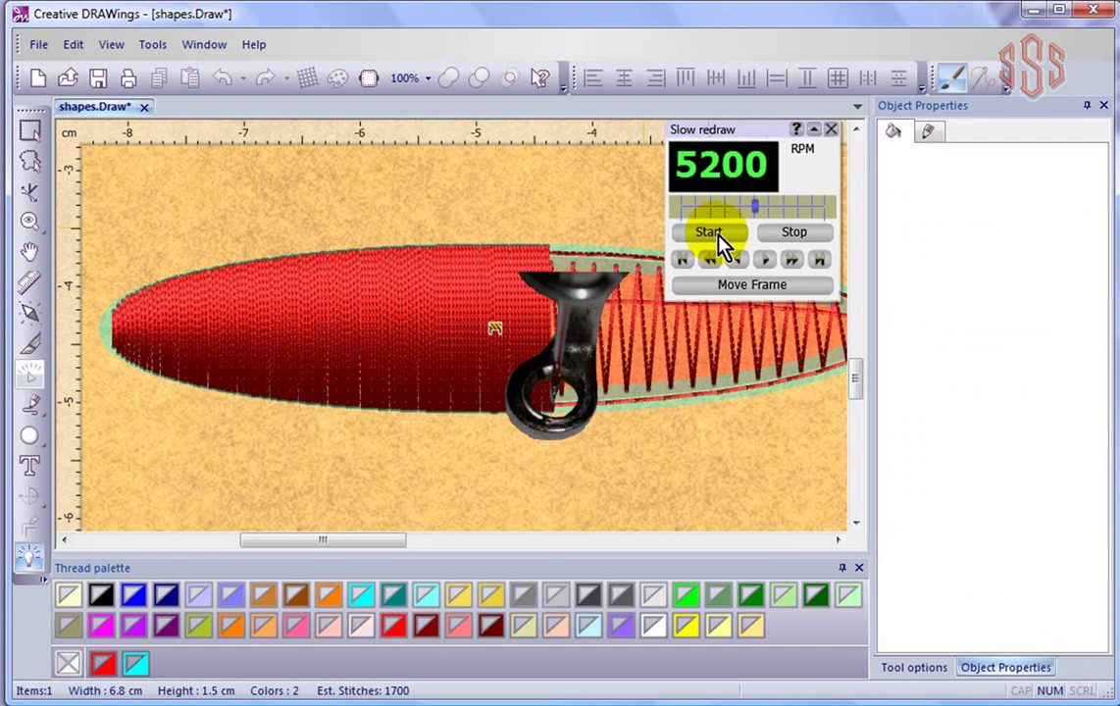
click(810, 239)
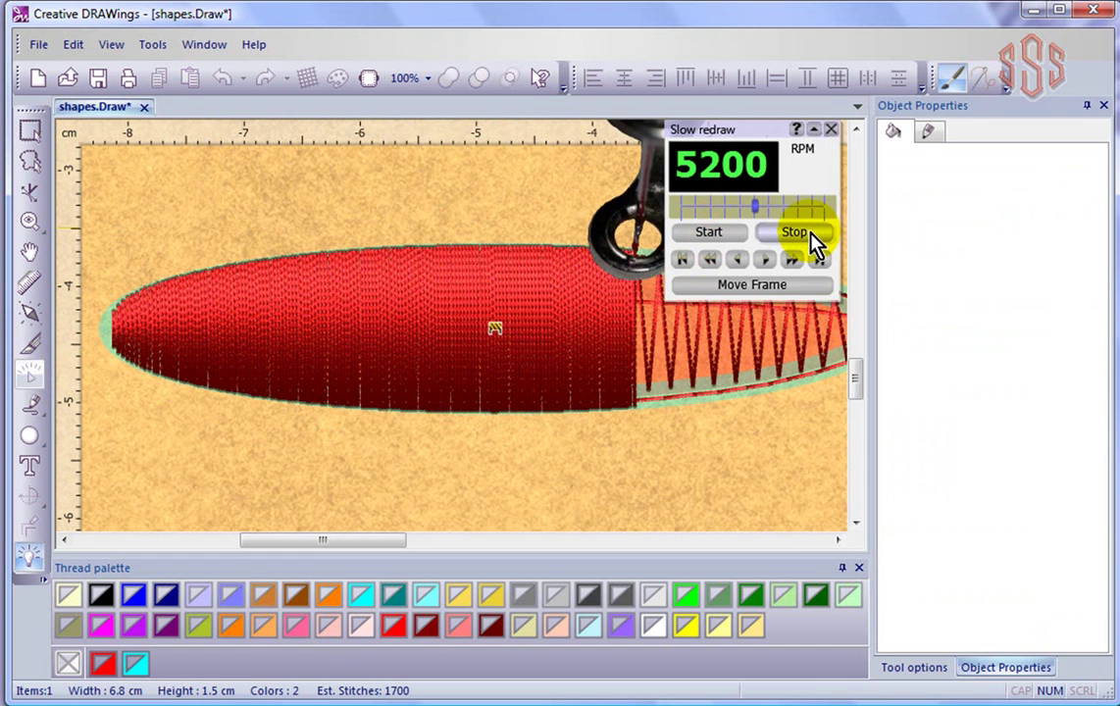
click(831, 130)
Reselect the ellipse and view its Auto Satin serial outline with Cross underlay and 0.2 mm compensation
click(491, 498)
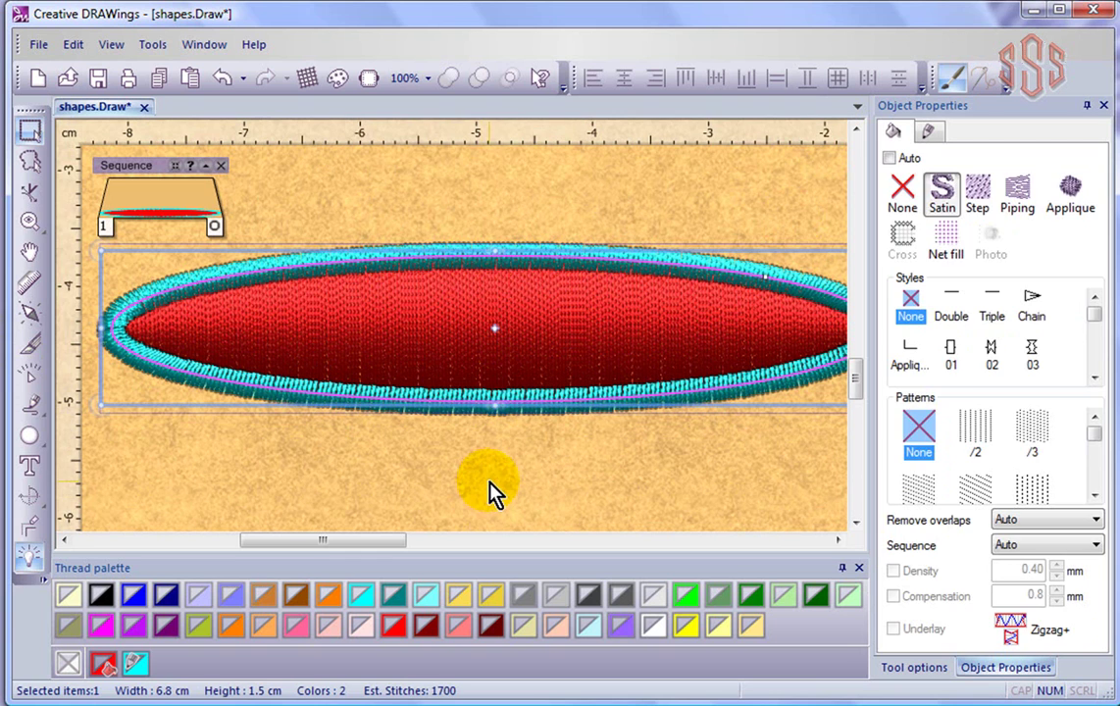
scroll(490, 261, down, 2)
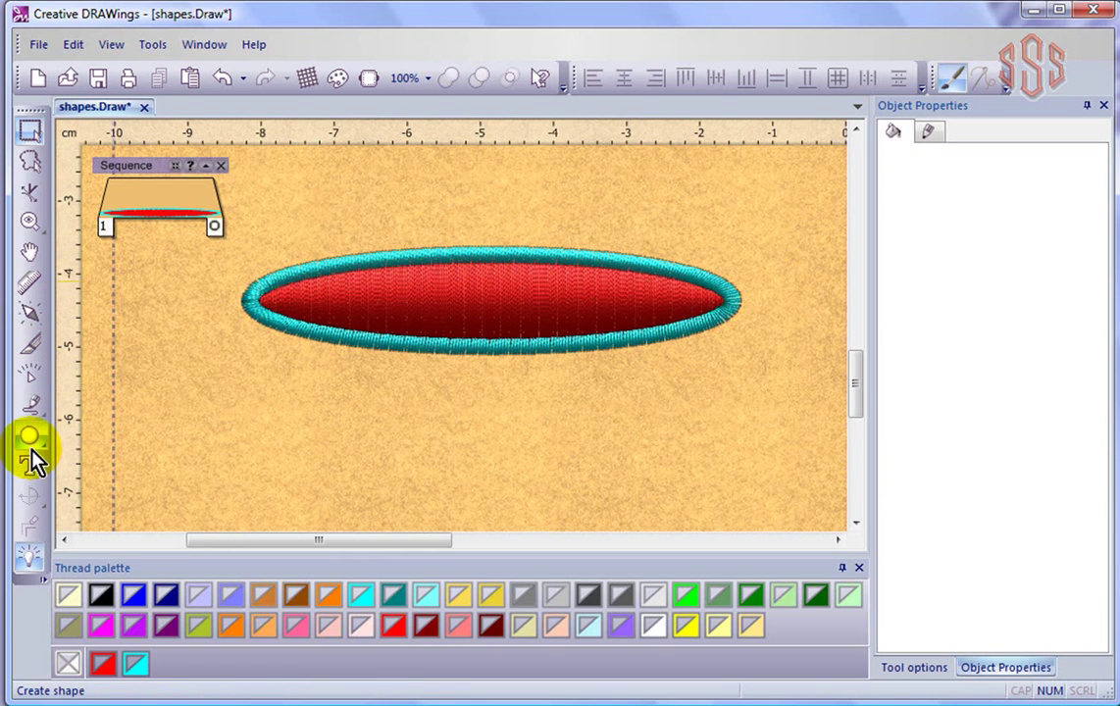
click(507, 300)
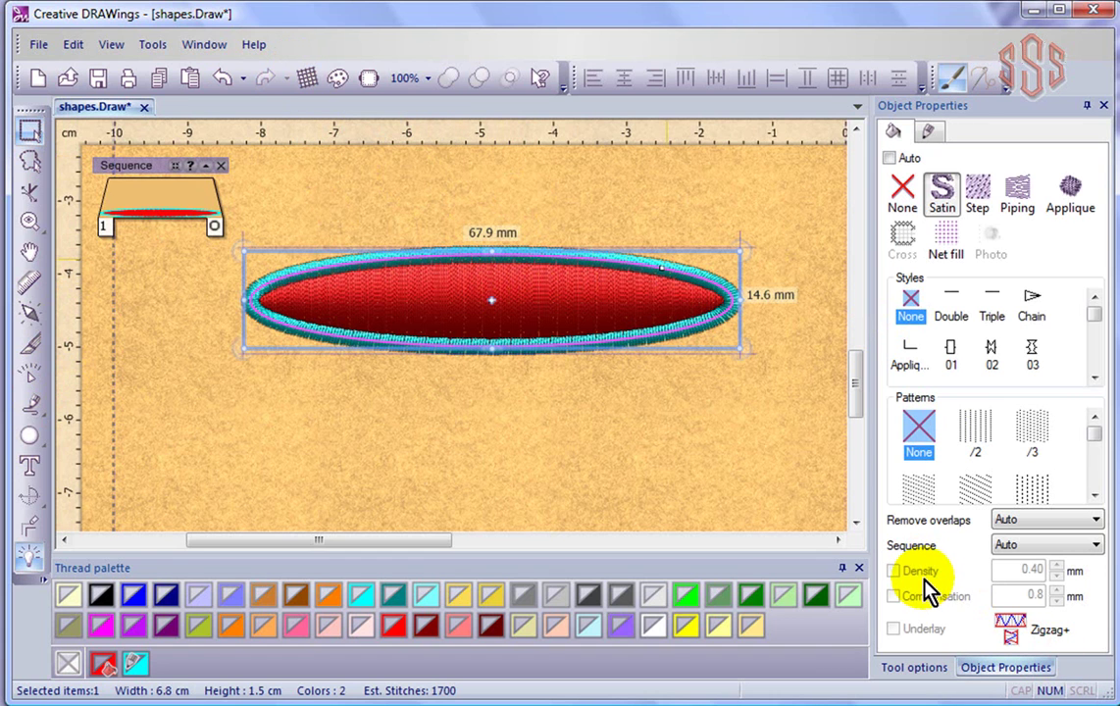
click(942, 191)
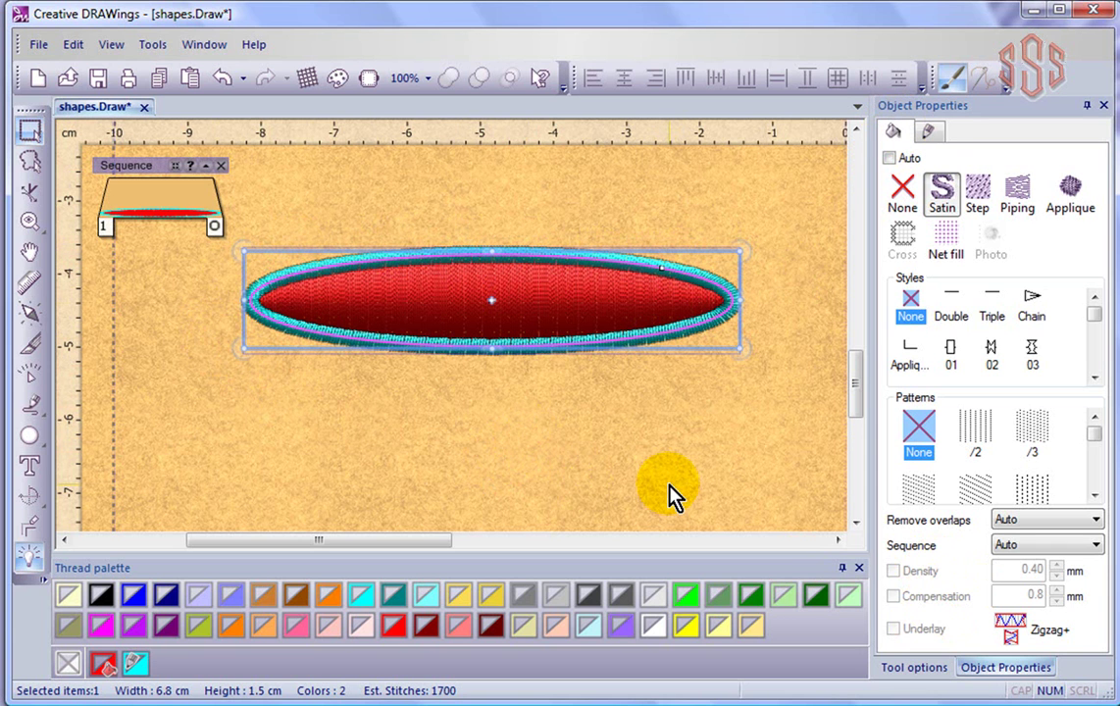
click(930, 133)
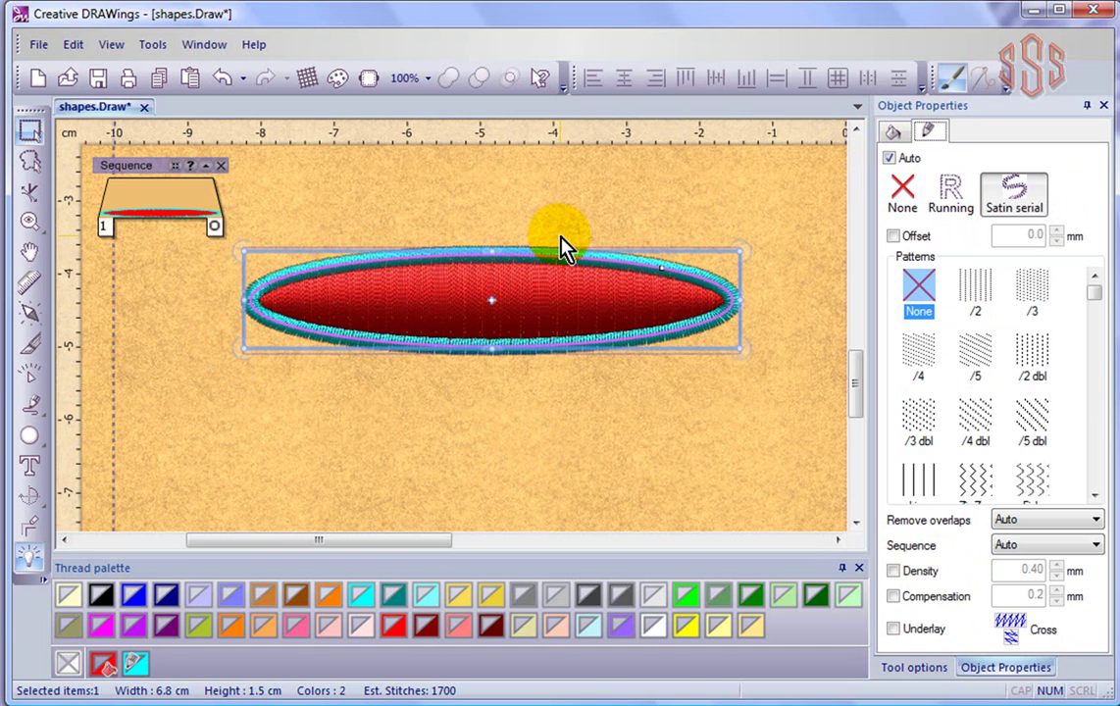